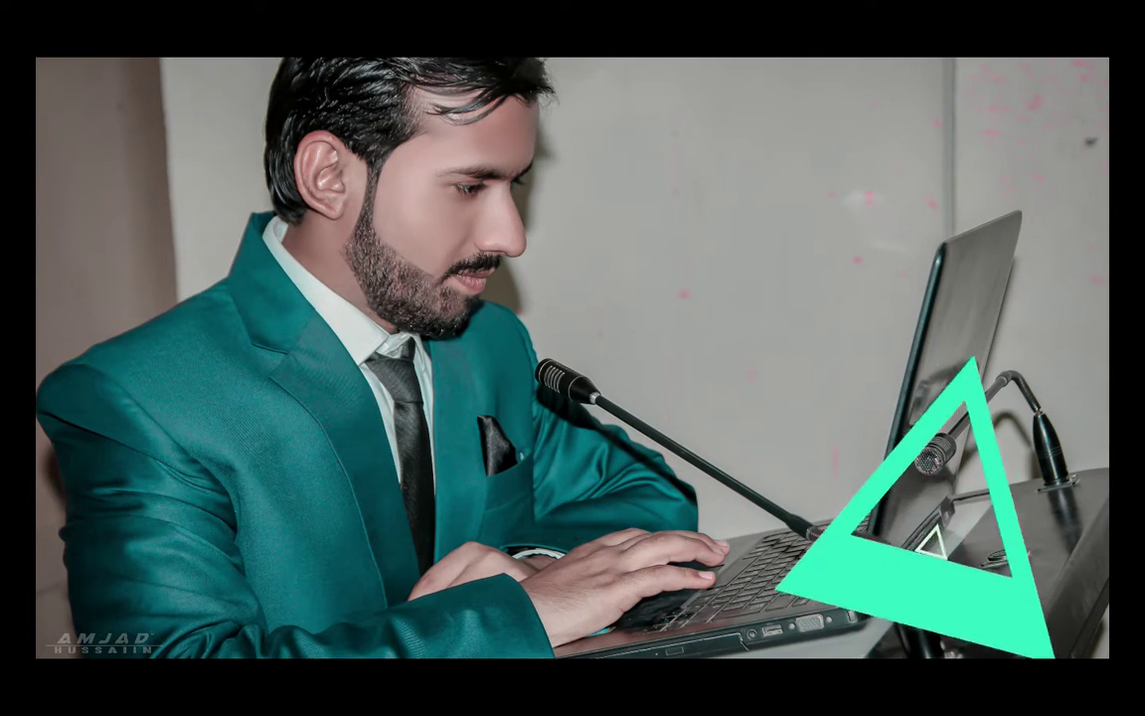
Bring up the Open dialog to browse the folder of photo thumbnails.
key(ctrl+o)
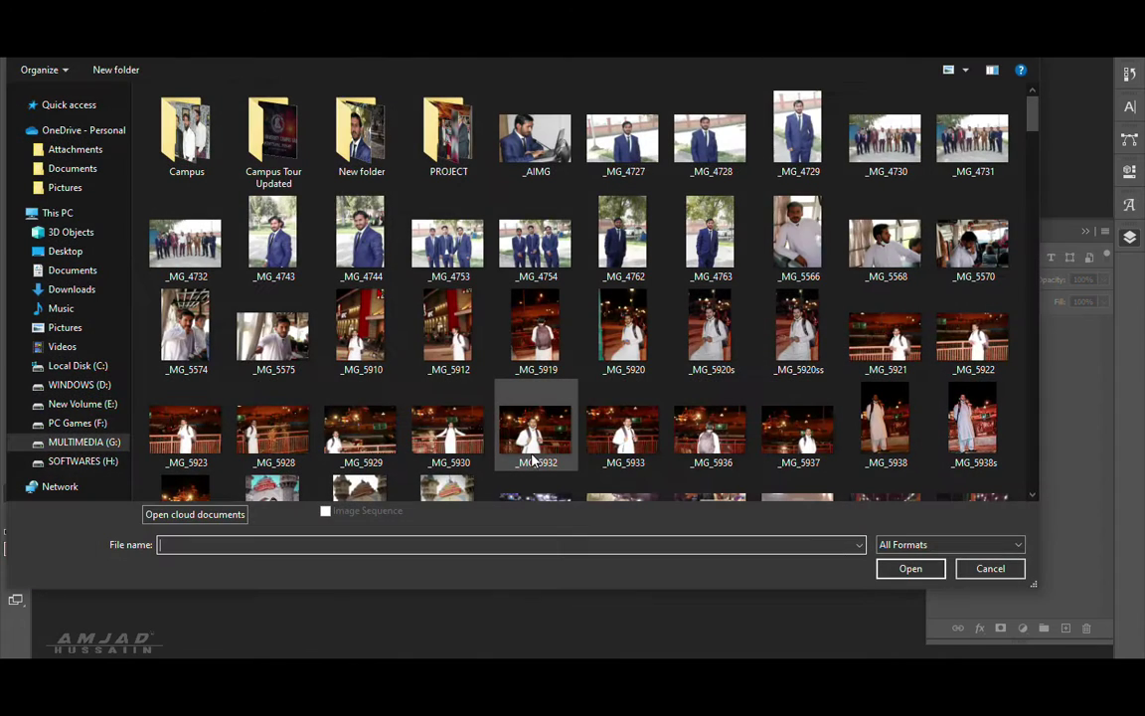
Open _AIMG.JPG, enlarge the view slightly, and launch the Camera Raw Filter on it.
click(542, 151)
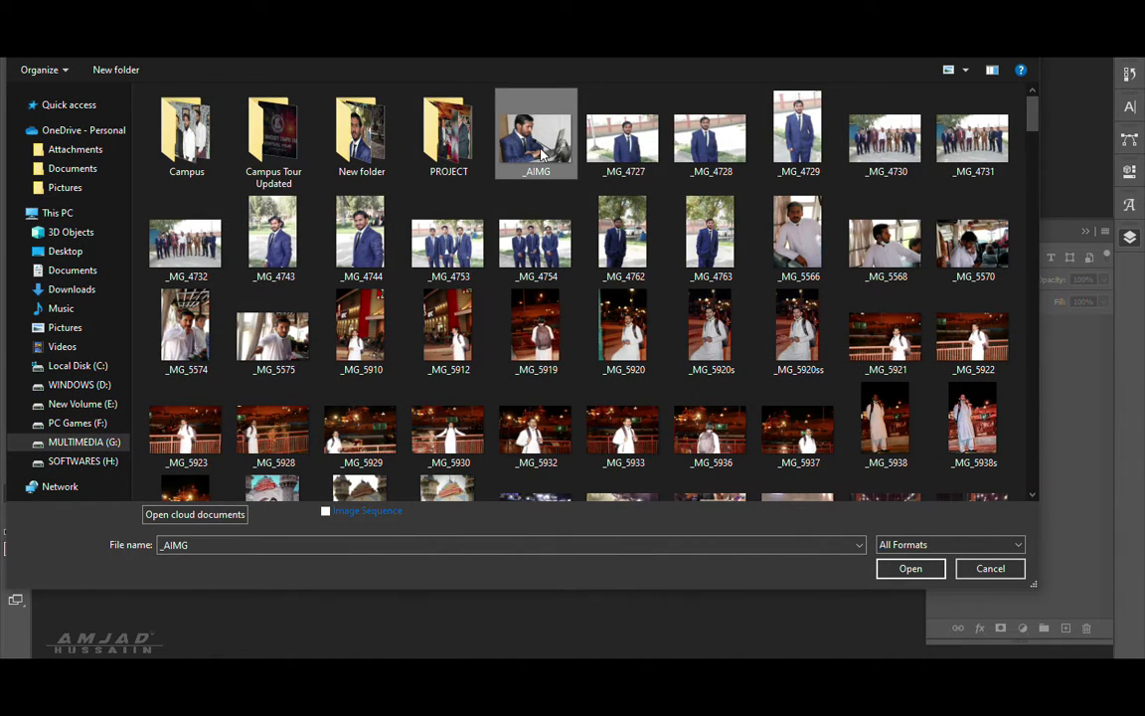
double_click(542, 151)
drag(499, 303, 503, 299)
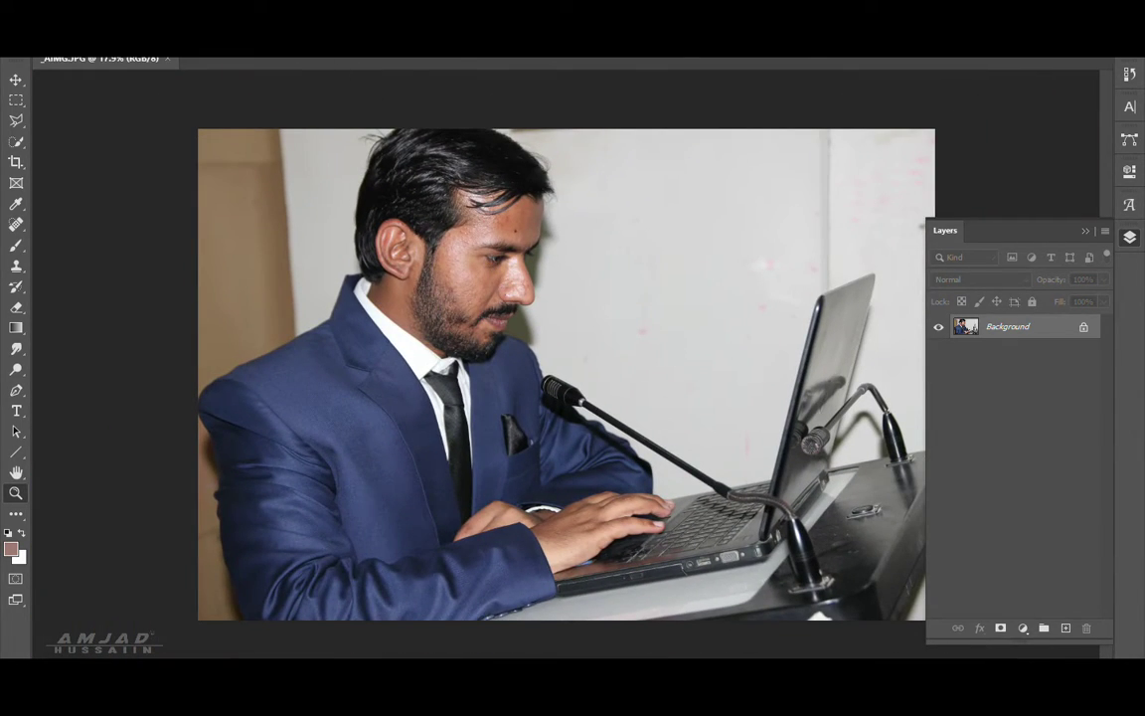
click(220, 45)
click(250, 107)
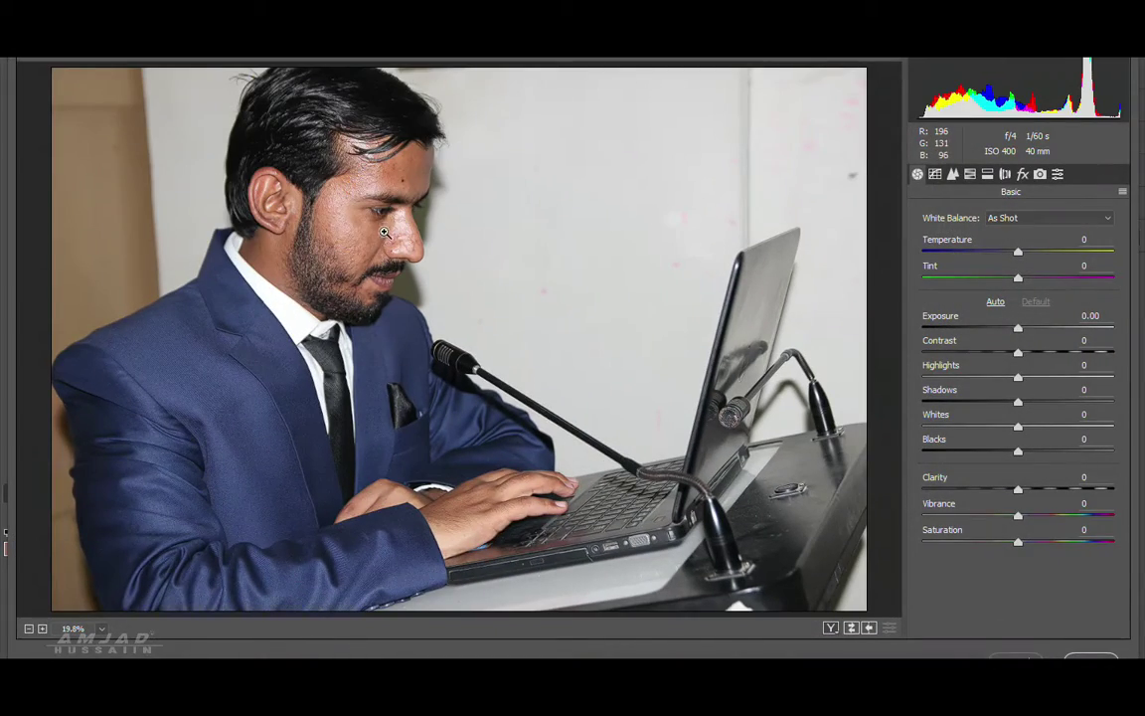
Fit the photo in the Camera Raw preview and raise Dehaze to +26.
drag(384, 230, 353, 195)
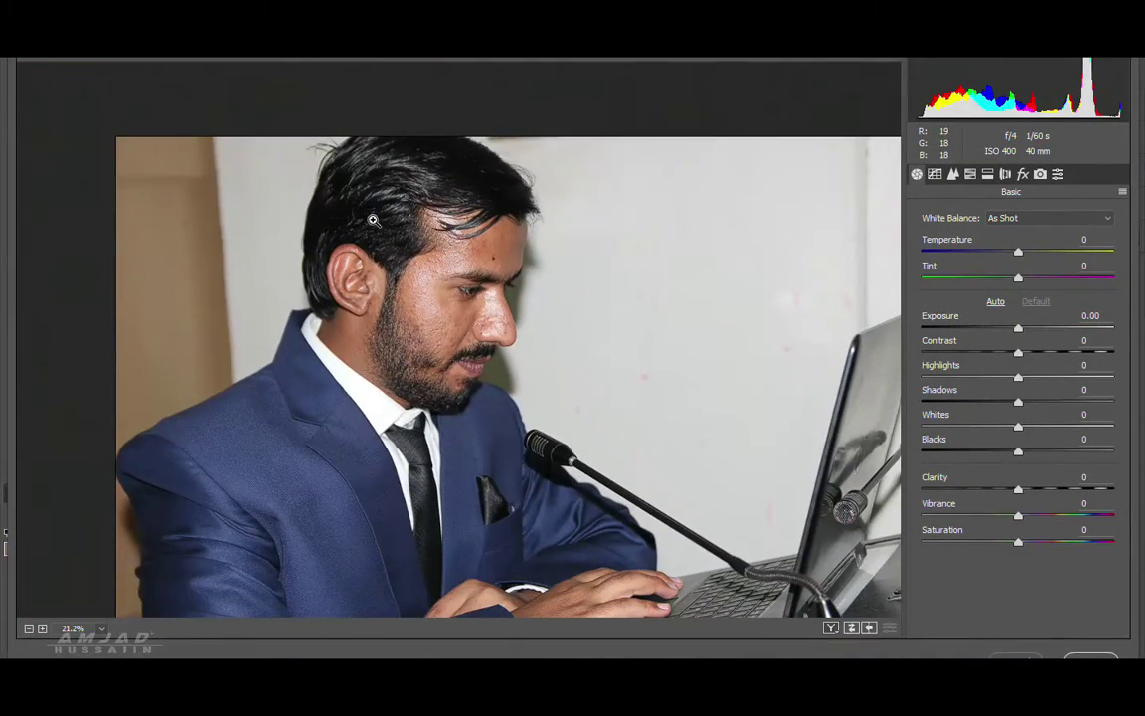
alt+click(373, 218)
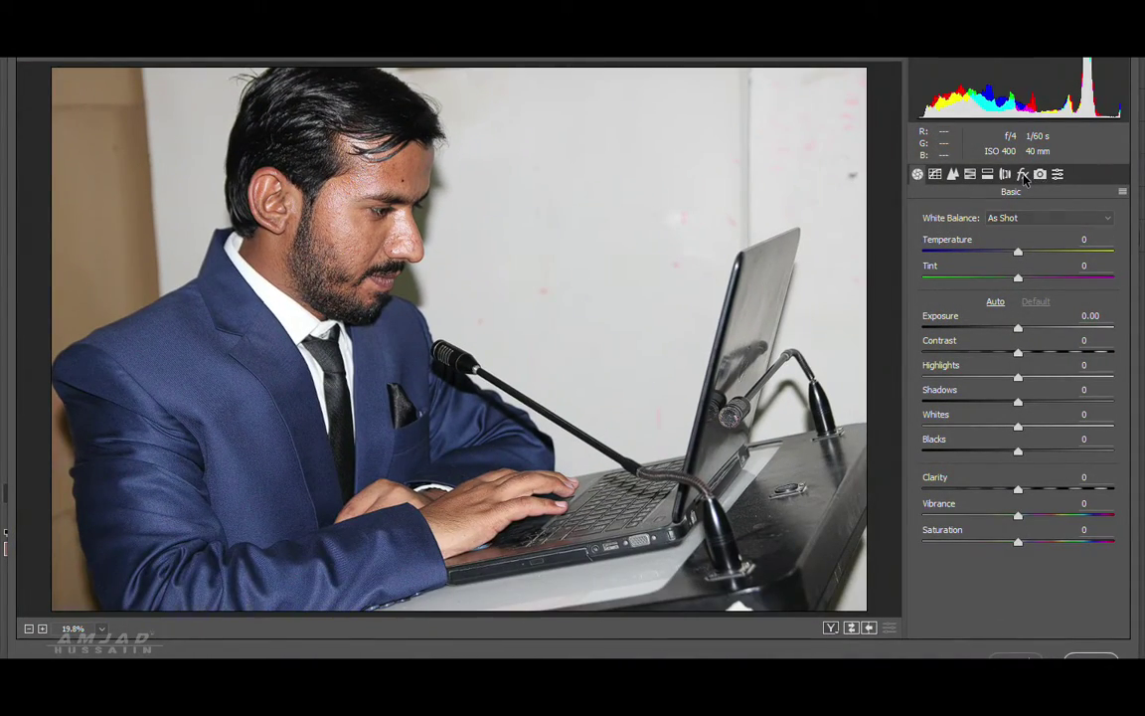
click(1023, 175)
drag(1006, 232, 1026, 231)
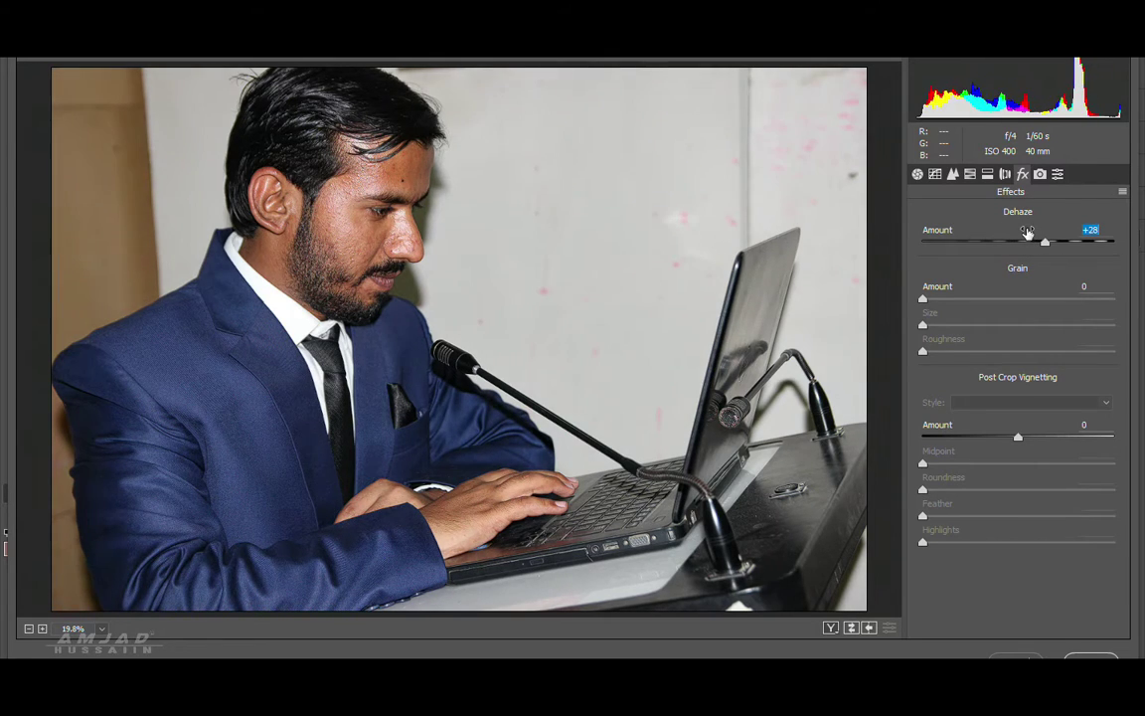
Brighten exposure, lift shadows to +16, add slight clarity, and deepen blacks to -20.
click(918, 175)
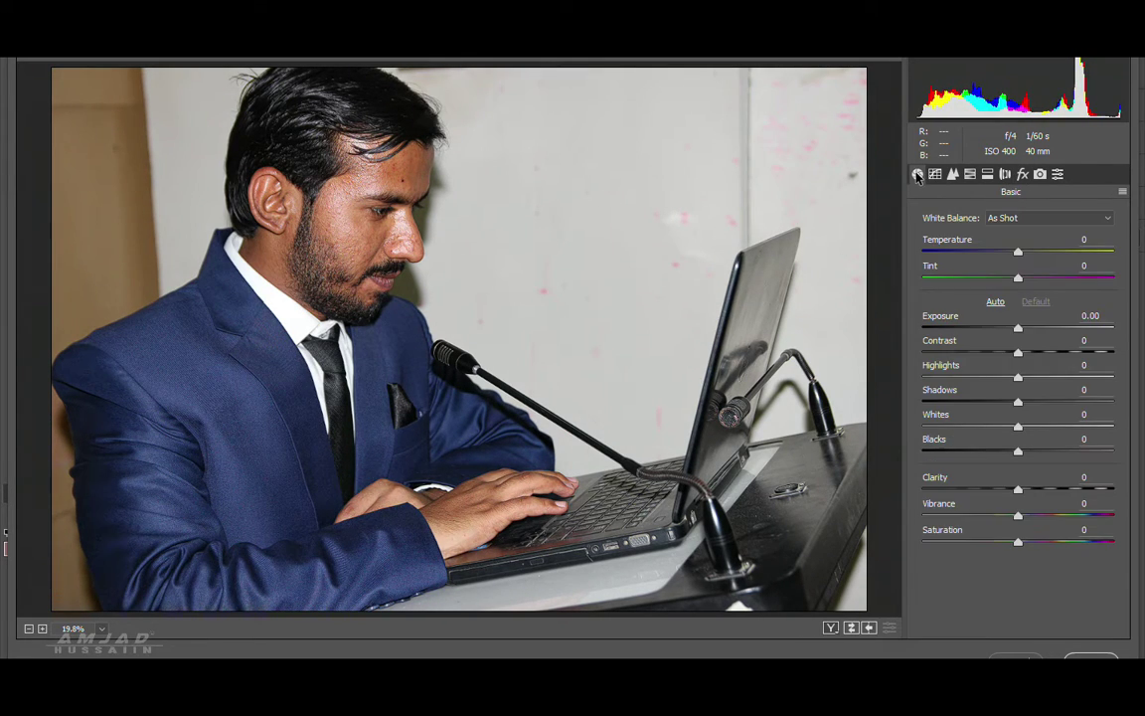
mouse_move(1016, 318)
mouse_down()
mouse_move(1036, 318)
mouse_move(939, 367)
mouse_up()
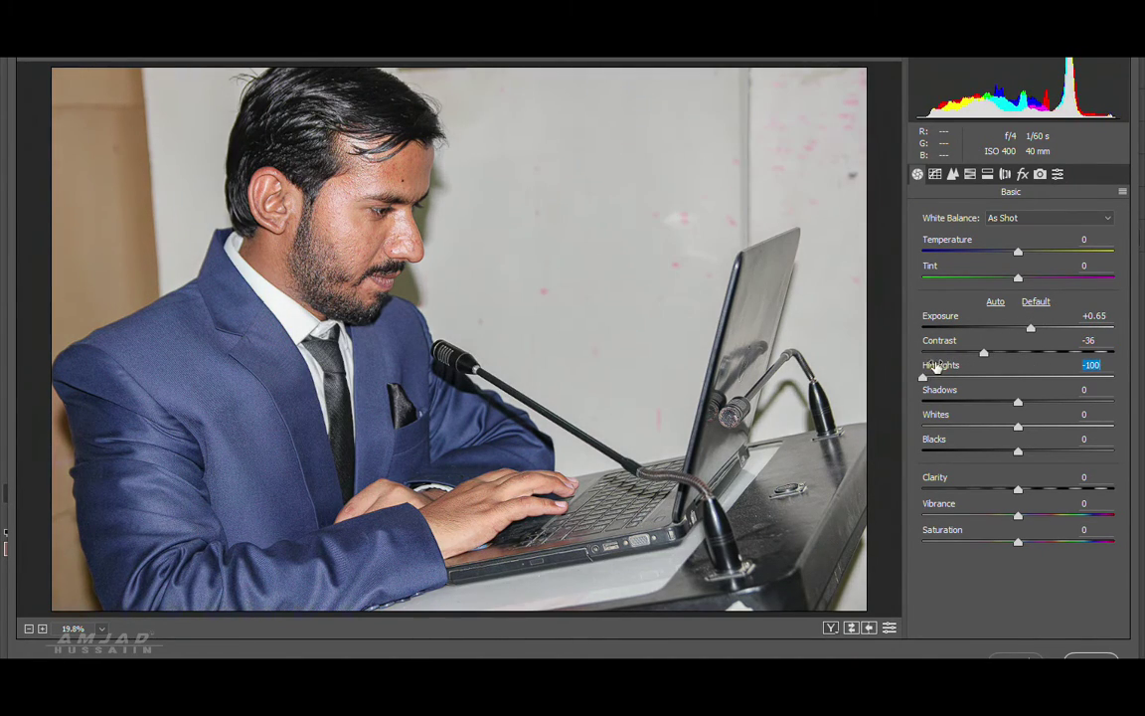
mouse_move(1010, 394)
mouse_down()
mouse_move(1033, 395)
mouse_move(925, 423)
mouse_up()
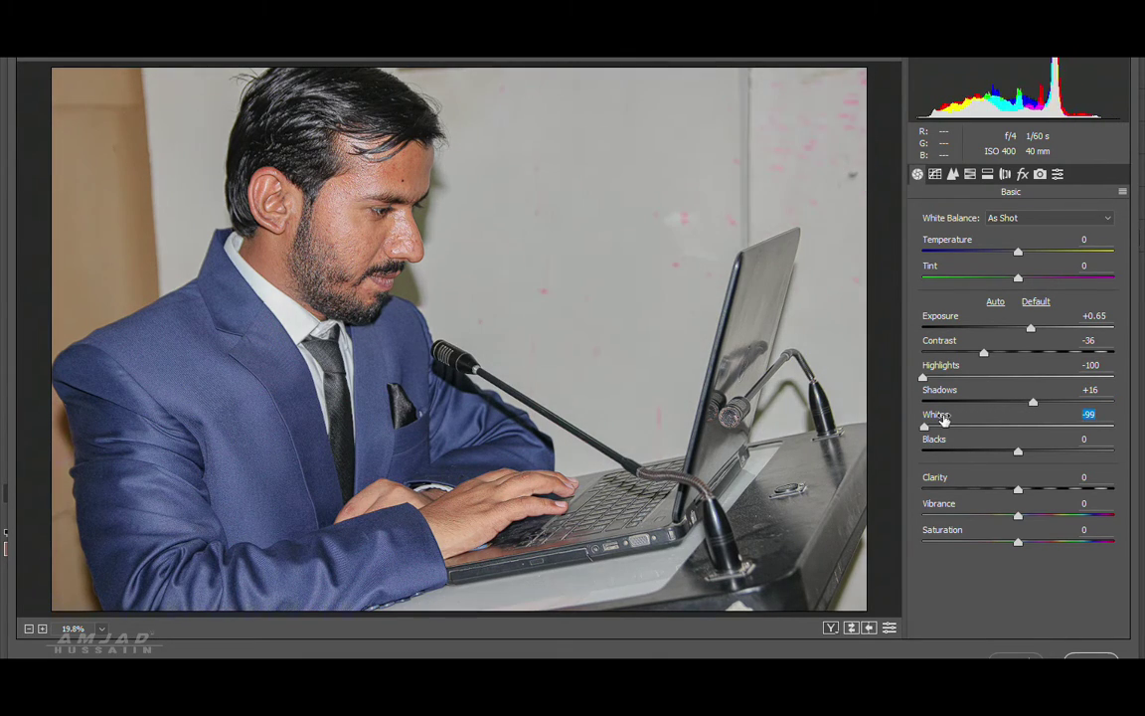
drag(1040, 477, 1028, 485)
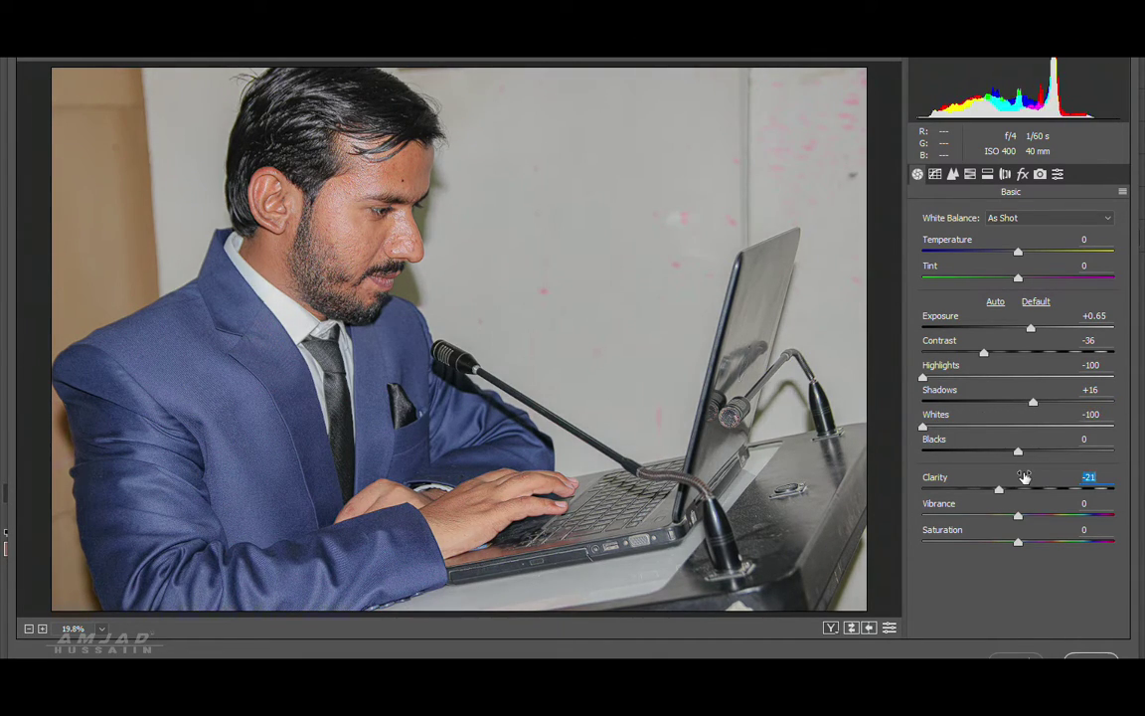
drag(1037, 440, 1027, 445)
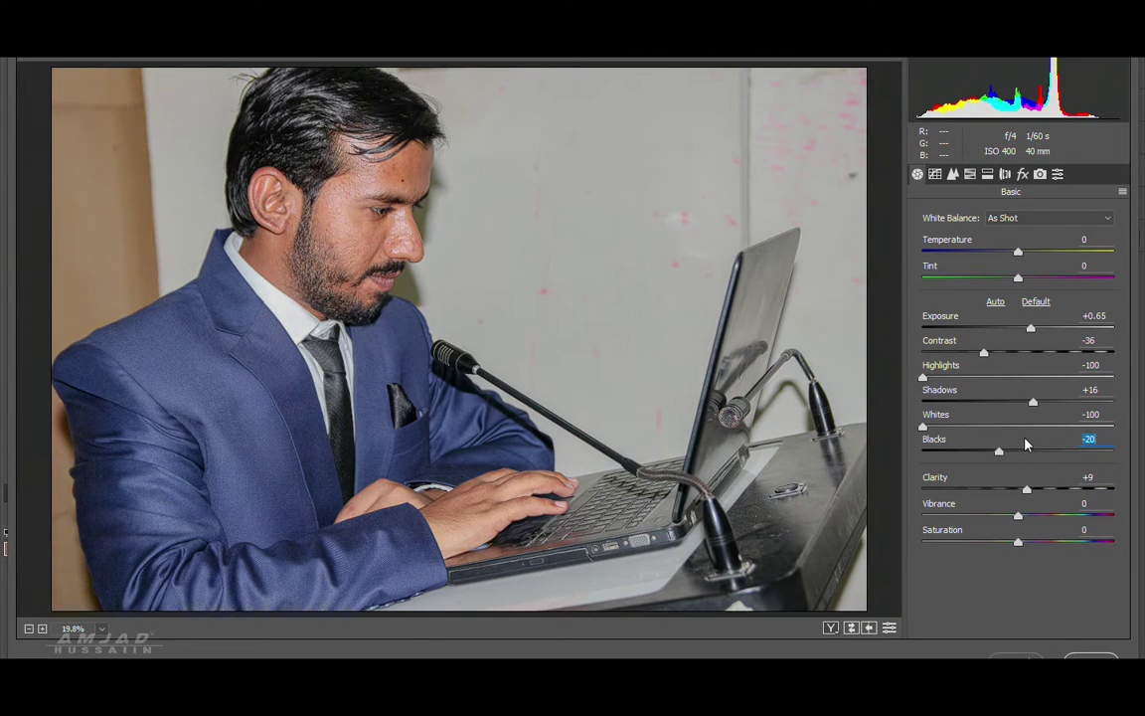
Set Oranges saturation -16 and luminance +12, and add a slight dark vignette.
click(970, 175)
mouse_move(1024, 322)
mouse_down()
mouse_move(1009, 315)
mouse_move(1031, 315)
mouse_up()
click(1037, 241)
click(1022, 174)
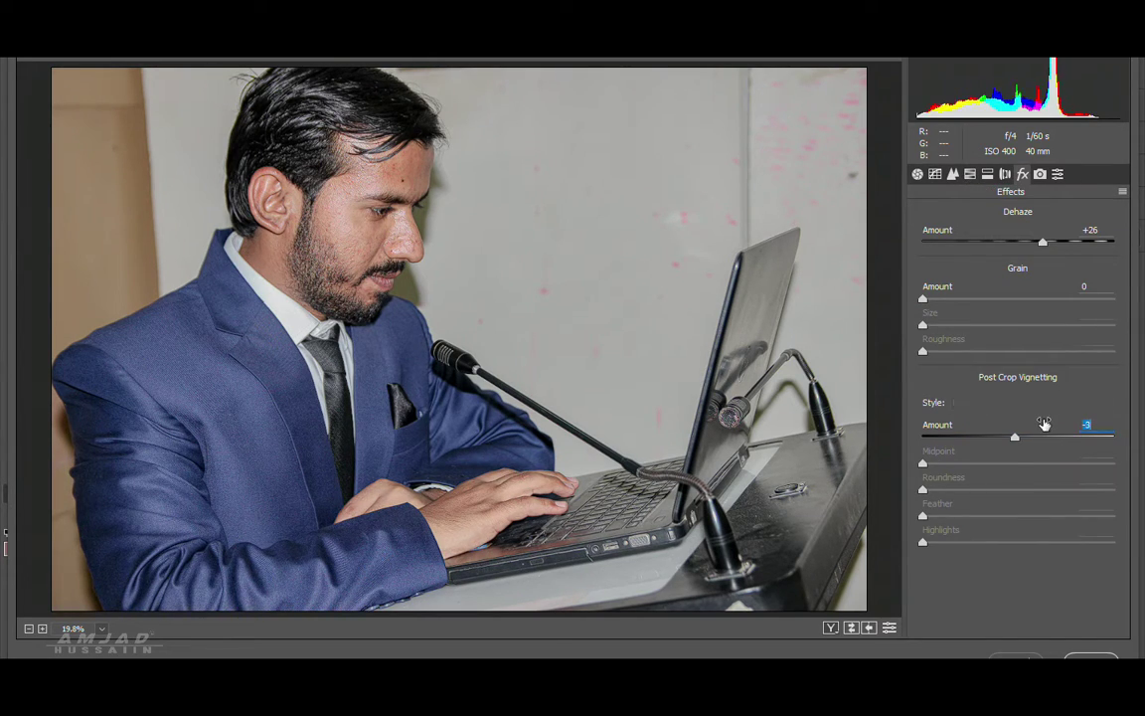
drag(1017, 437, 1015, 436)
click(969, 175)
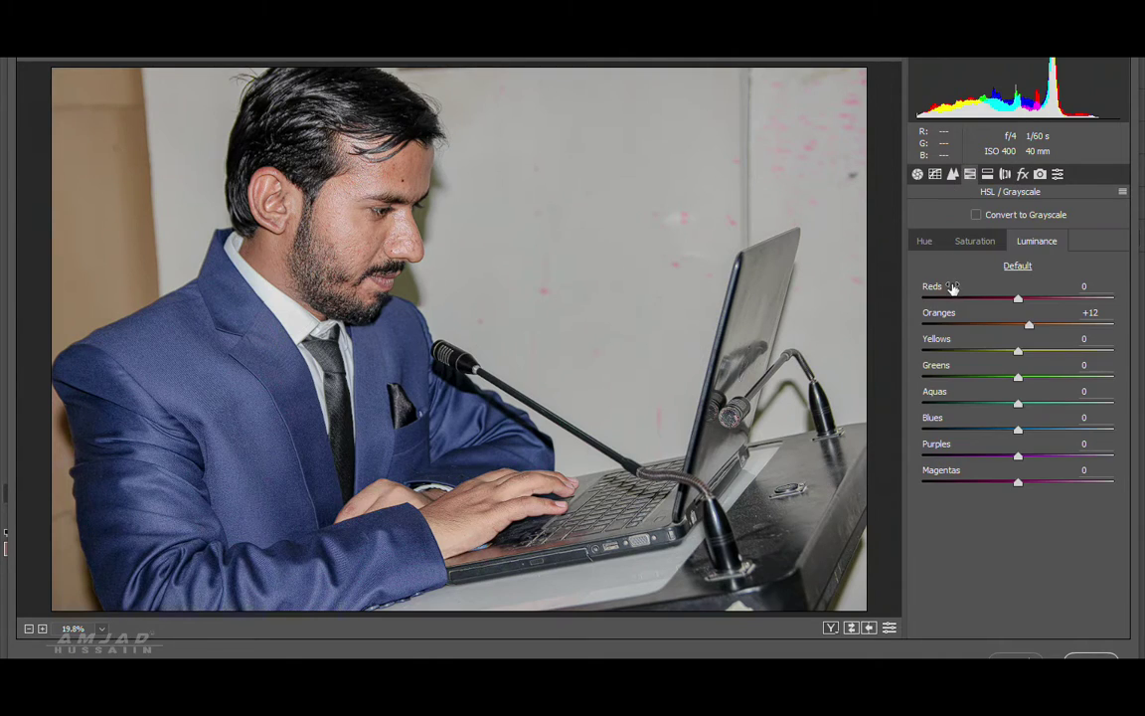
Set Sharpening Amount 27, Masking 56 and Luminance noise reduction 51.
click(952, 175)
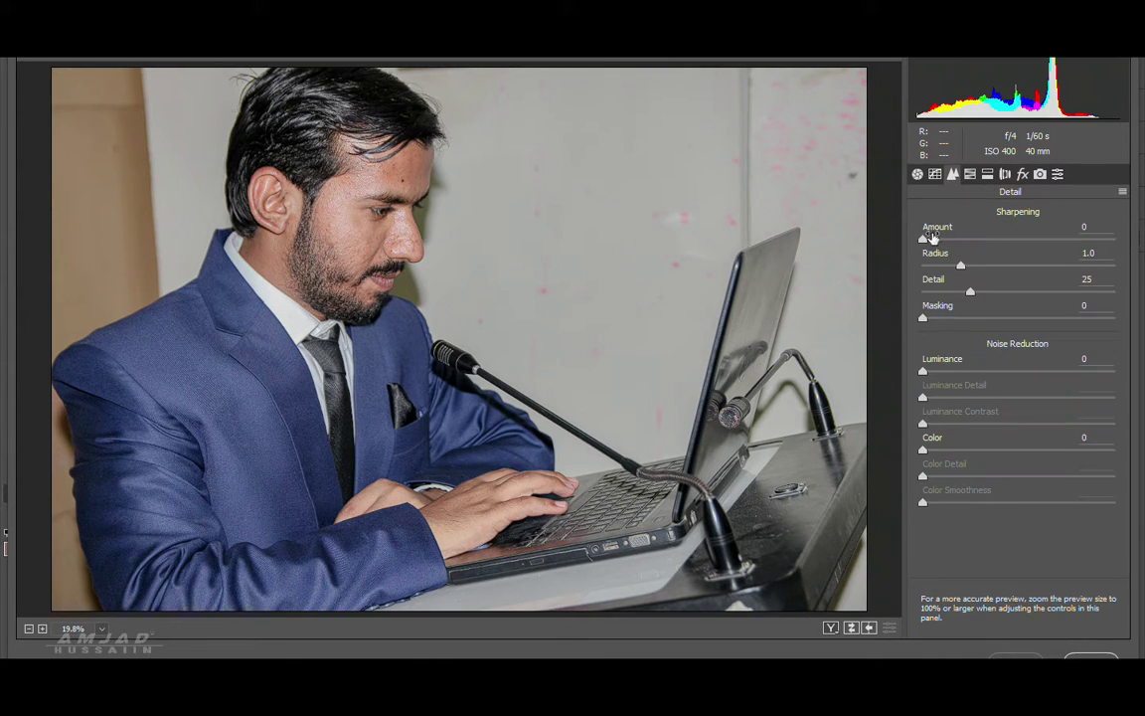
drag(933, 239, 966, 249)
drag(922, 319, 1029, 320)
drag(925, 361, 945, 362)
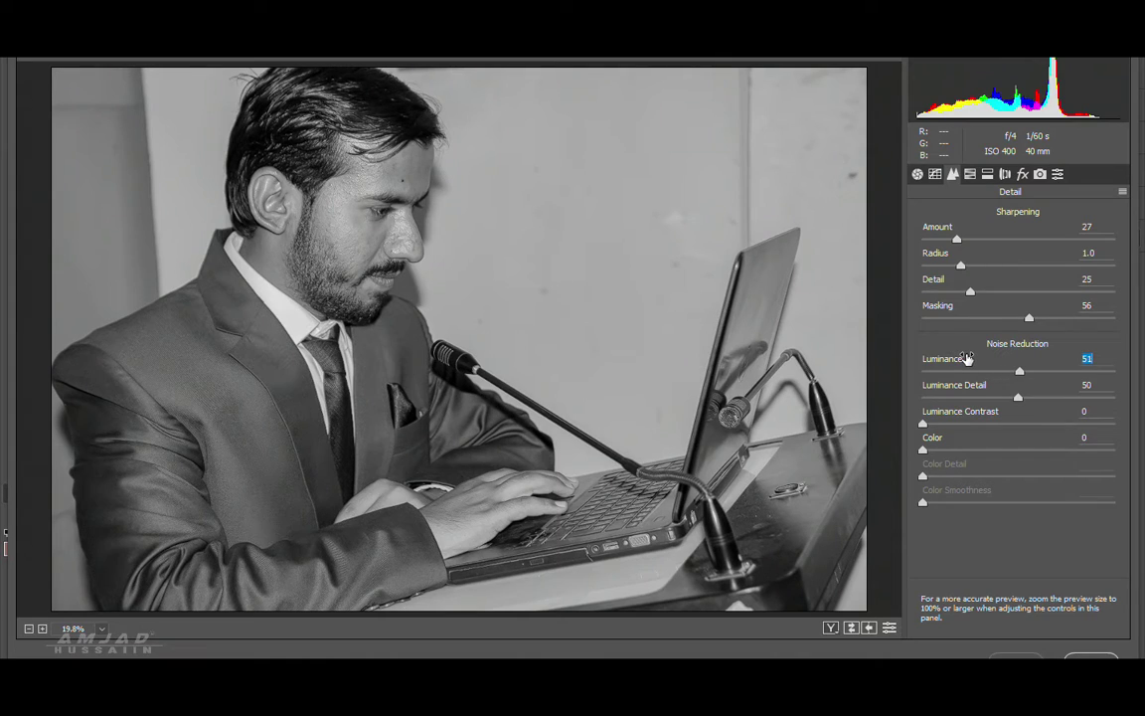
Check the zoomed preview, then apply the Camera Raw edits to the photo.
scroll(421, 277, up, 5)
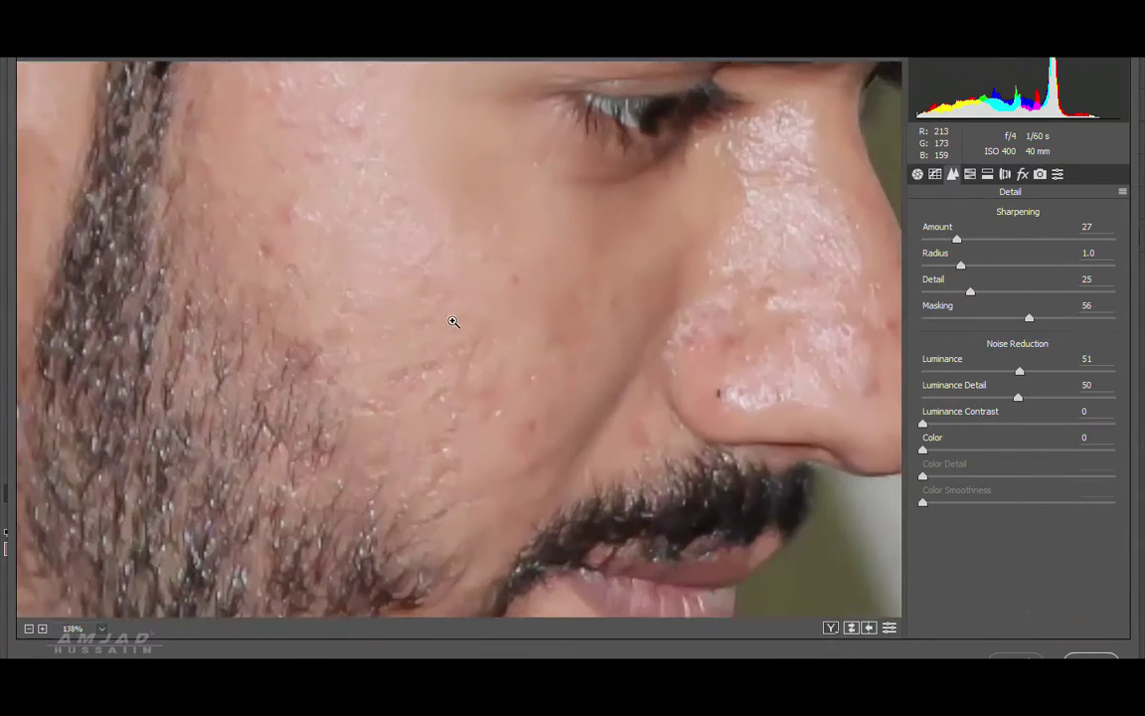
scroll(437, 308, down, 3)
scroll(447, 319, down, 3)
scroll(458, 338, down, 2)
scroll(481, 373, up, 1)
scroll(483, 376, up, 1)
scroll(487, 377, up, 2)
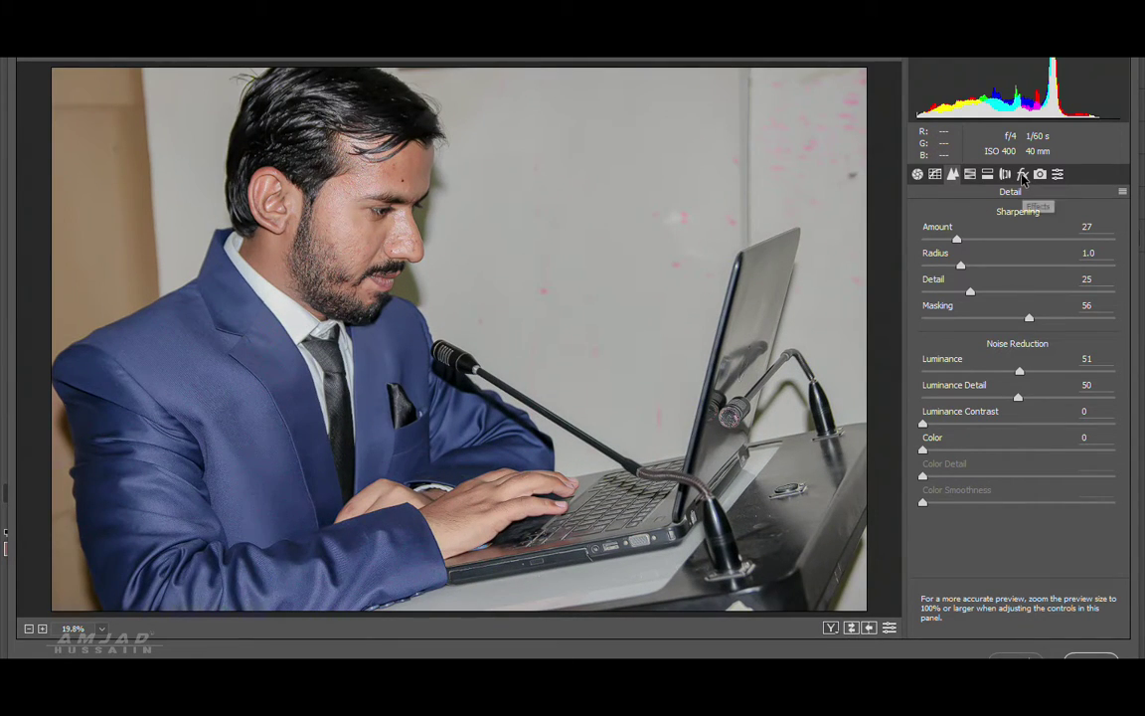
click(1083, 659)
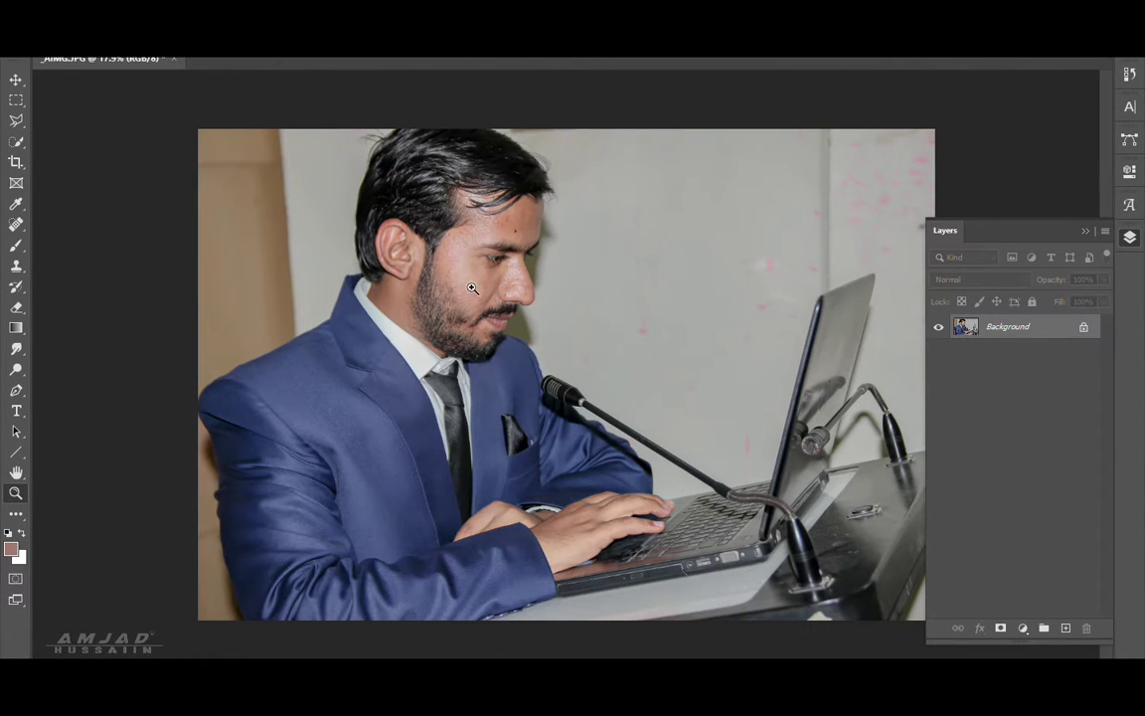
Zoom in on the face and pick the regular Brush tool, adjusting its size and hardness.
drag(473, 288, 483, 287)
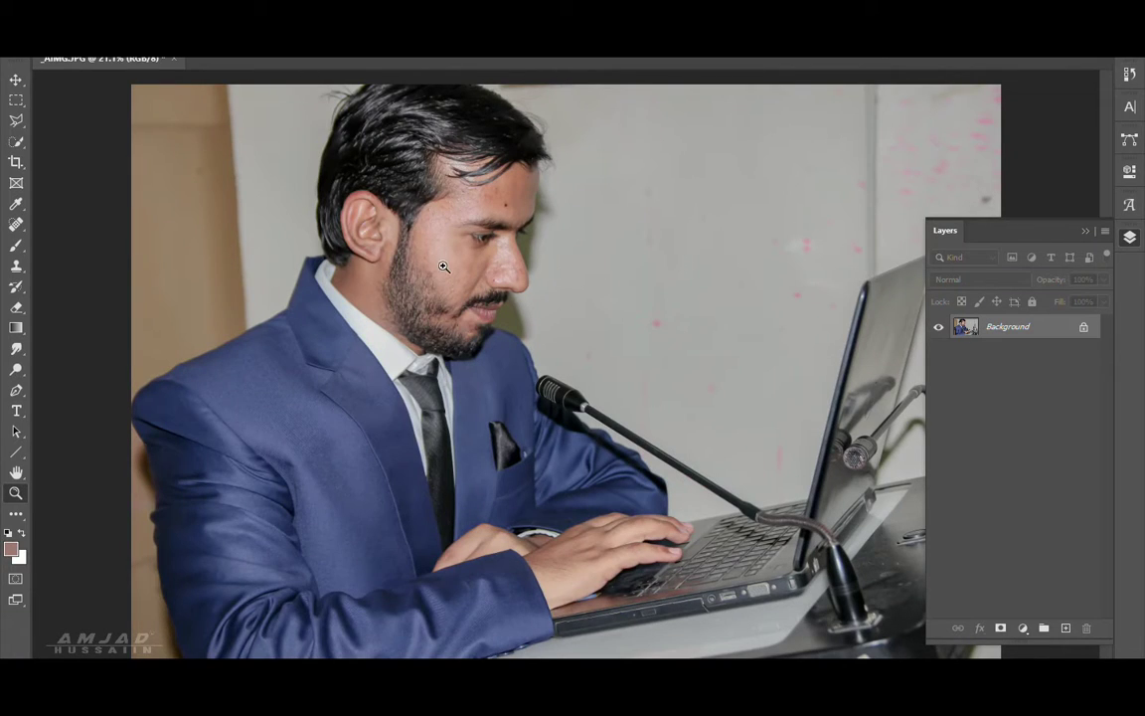
mouse_move(443, 266)
mouse_down()
mouse_move(494, 402)
mouse_move(472, 399)
mouse_up()
key(b)
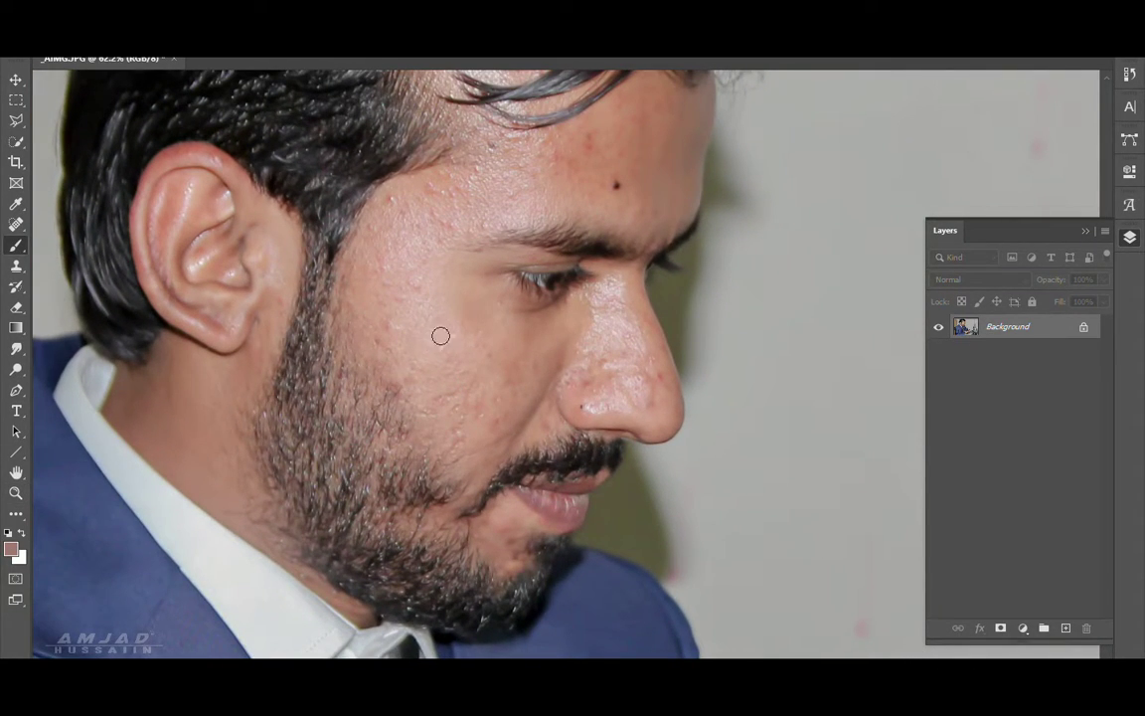
right_click(21, 247)
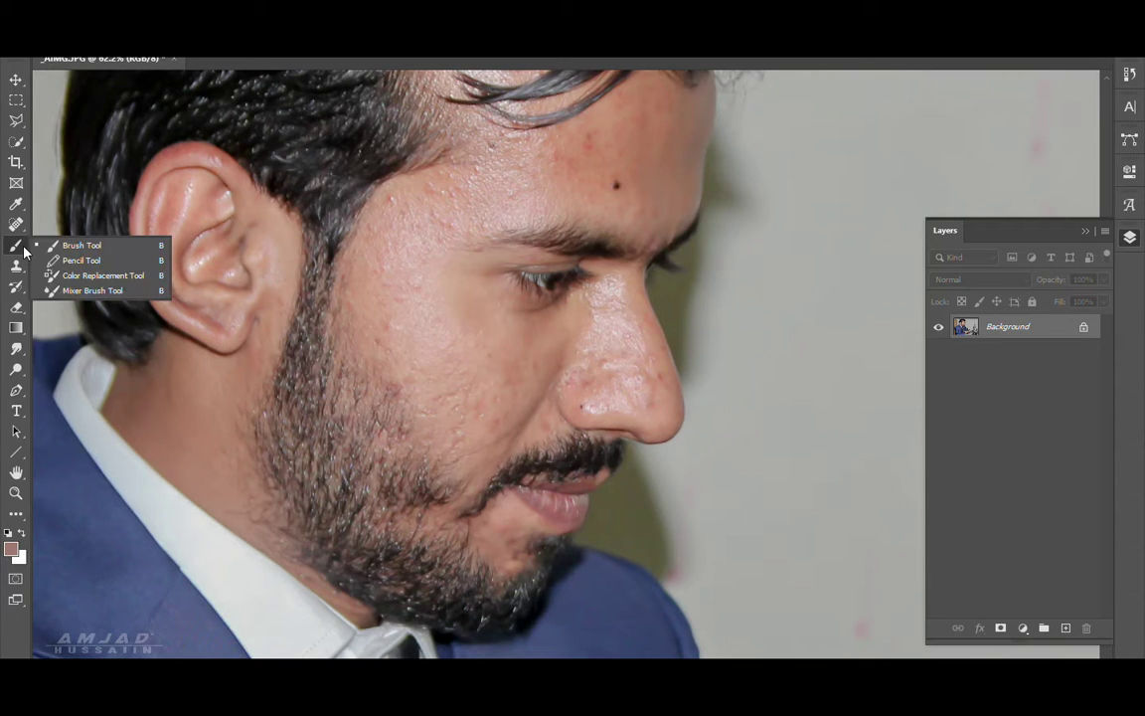
click(63, 248)
drag(408, 355, 443, 363)
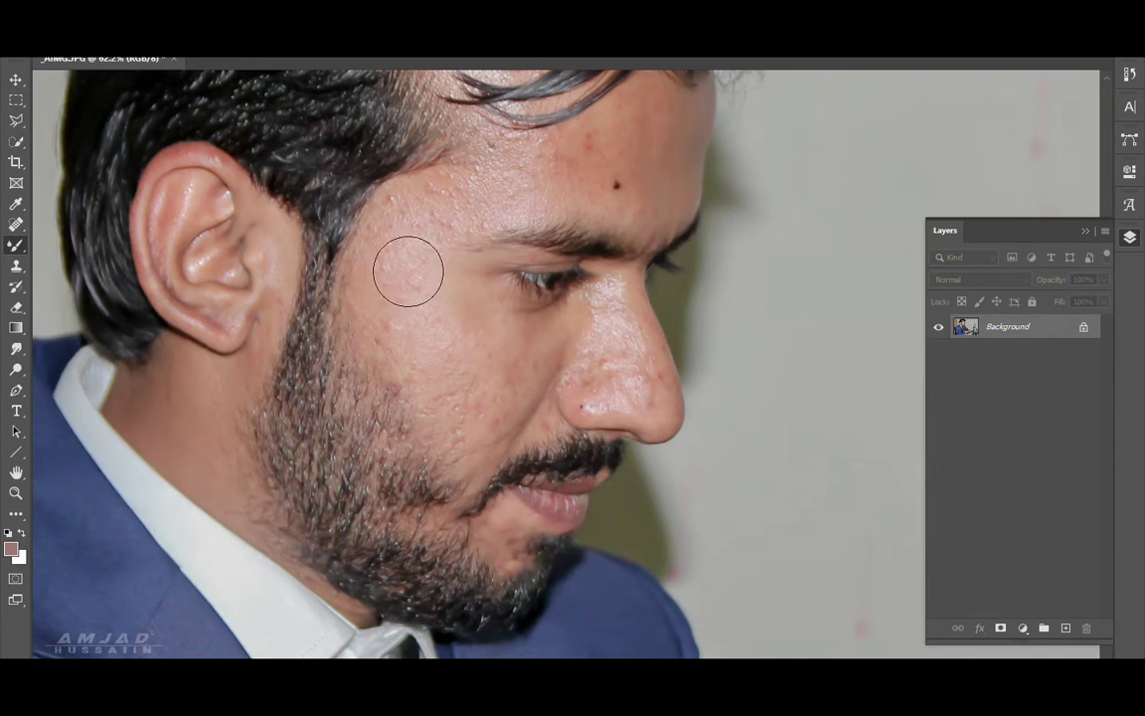
Resize the soft brush and paint the cheek and temple skin smooth.
drag(410, 267, 399, 284)
drag(435, 358, 443, 362)
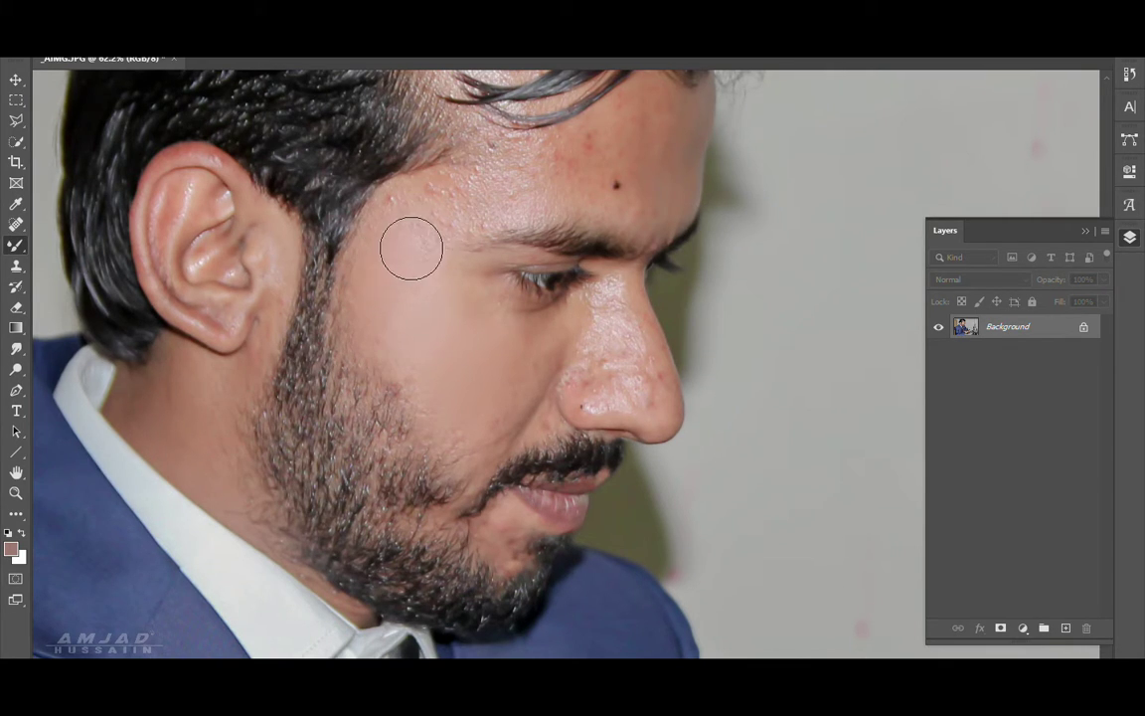
click(461, 201)
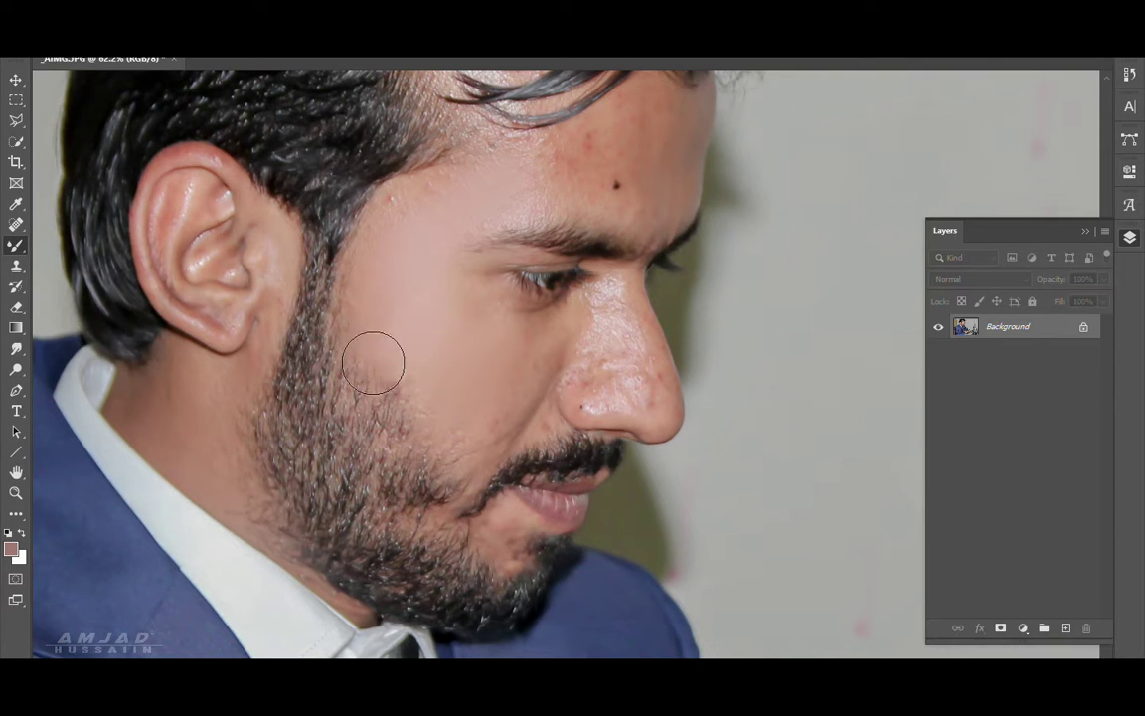
alt+right_click(602, 385)
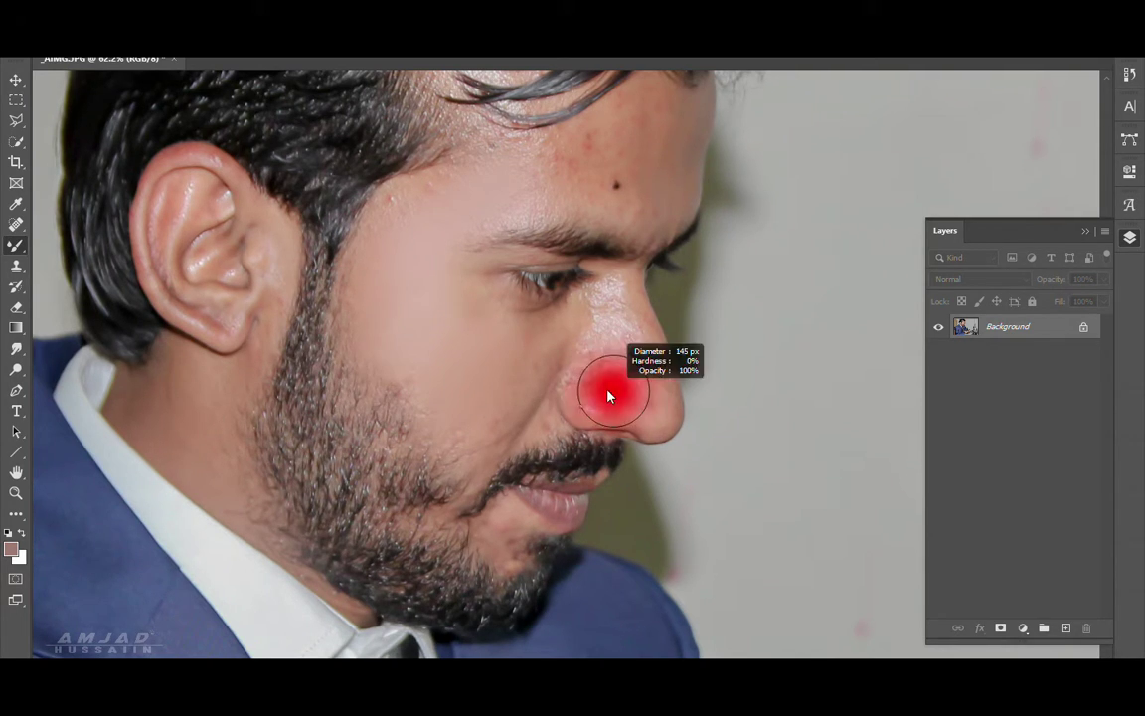
Remove the dark forehead mole with the Spot Healing Brush, redoing it with a bigger tip.
alt+right_click(621, 388)
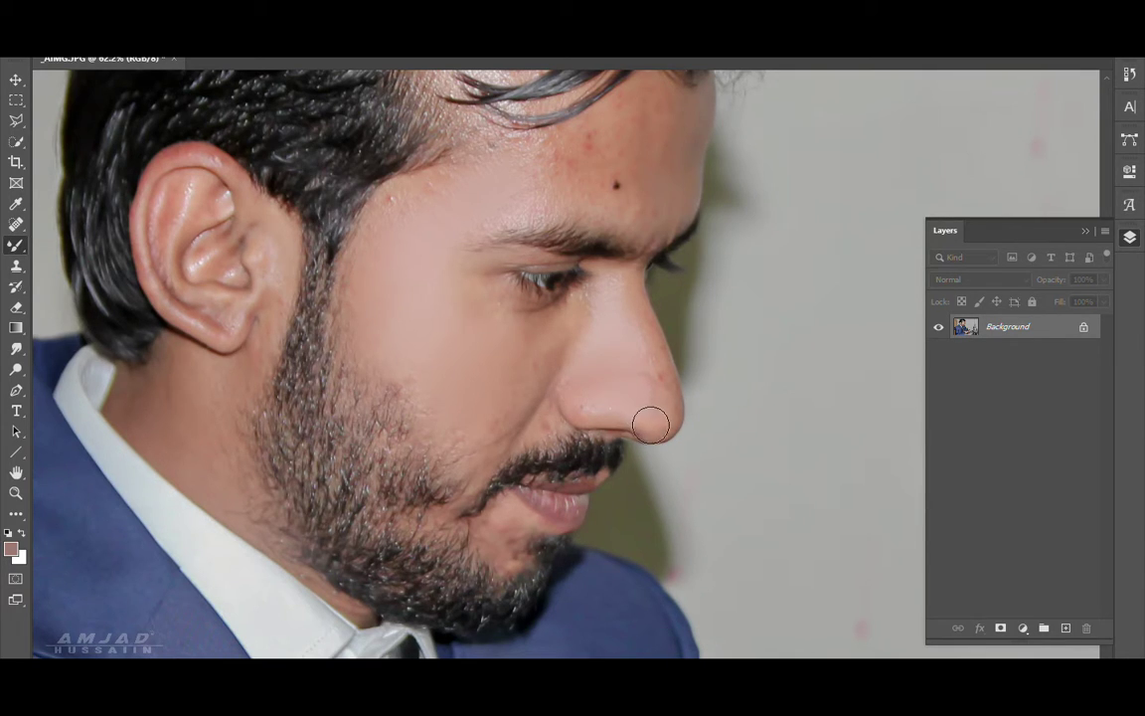
scroll(591, 303, up, 3)
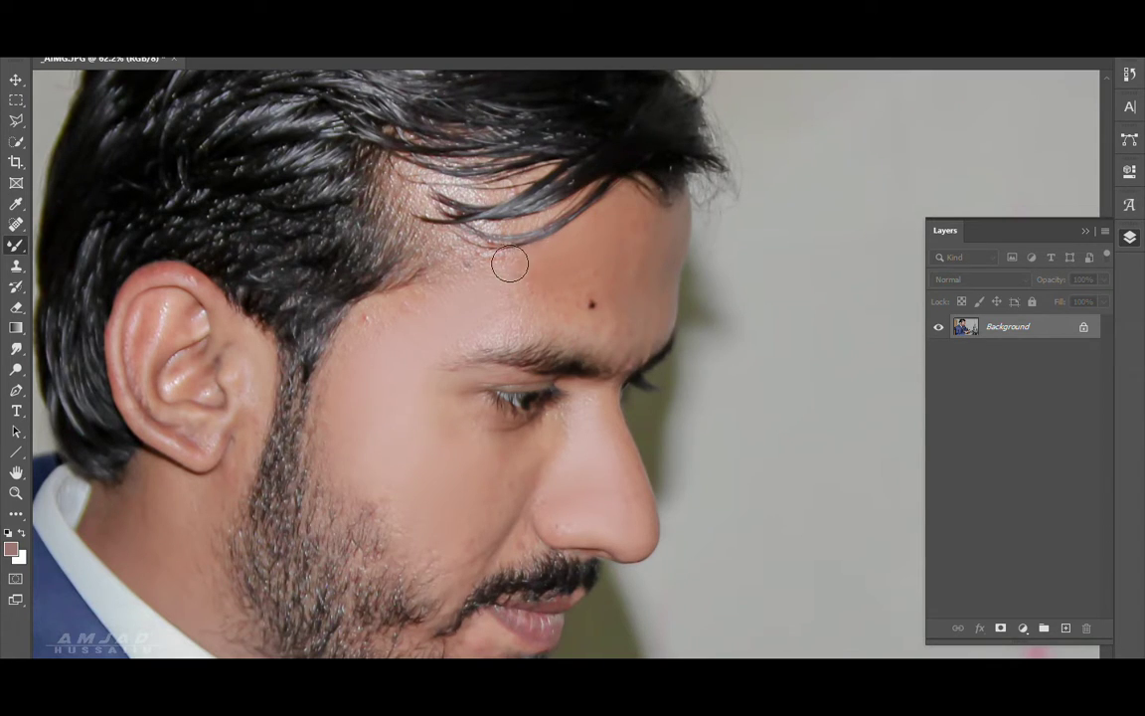
click(15, 225)
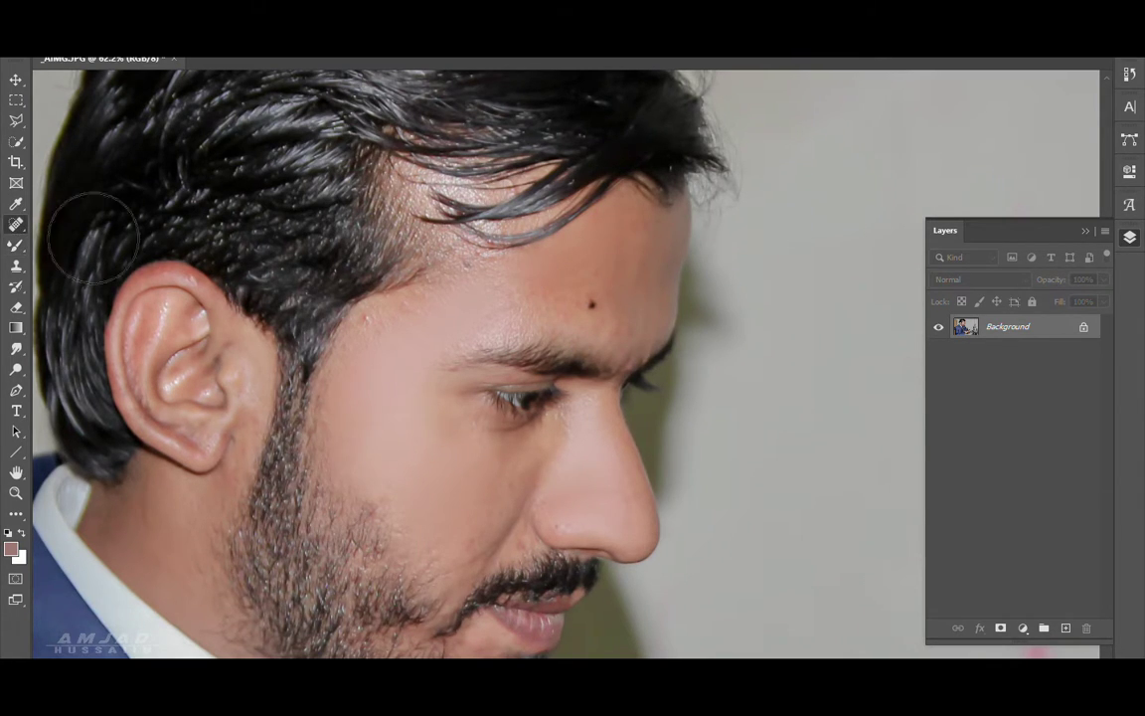
click(592, 306)
key(ctrl+z)
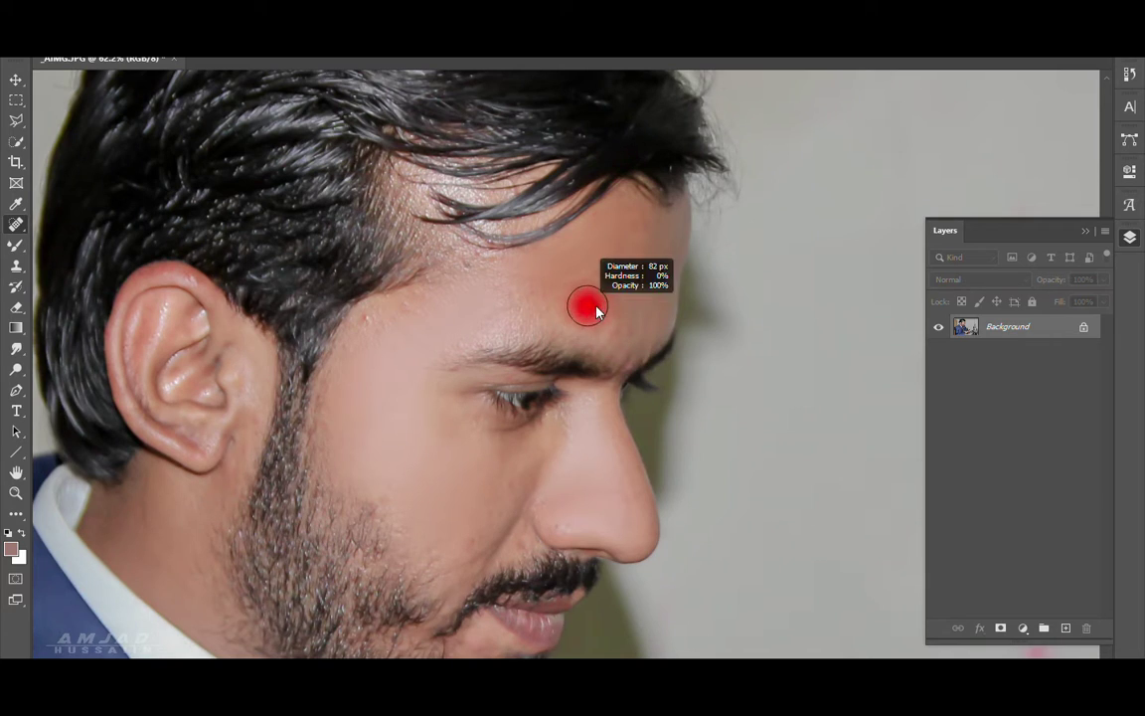
click(593, 303)
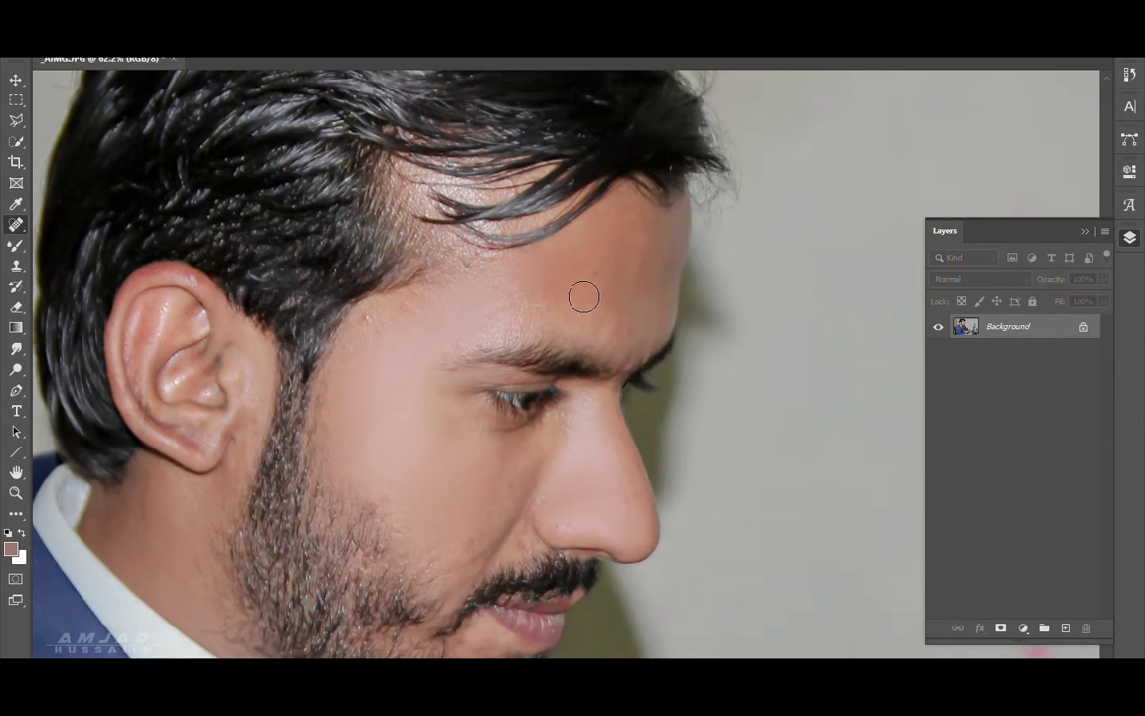
Paint over the reddish temple blemish with a smaller brush, then pan down to the beard.
key(b)
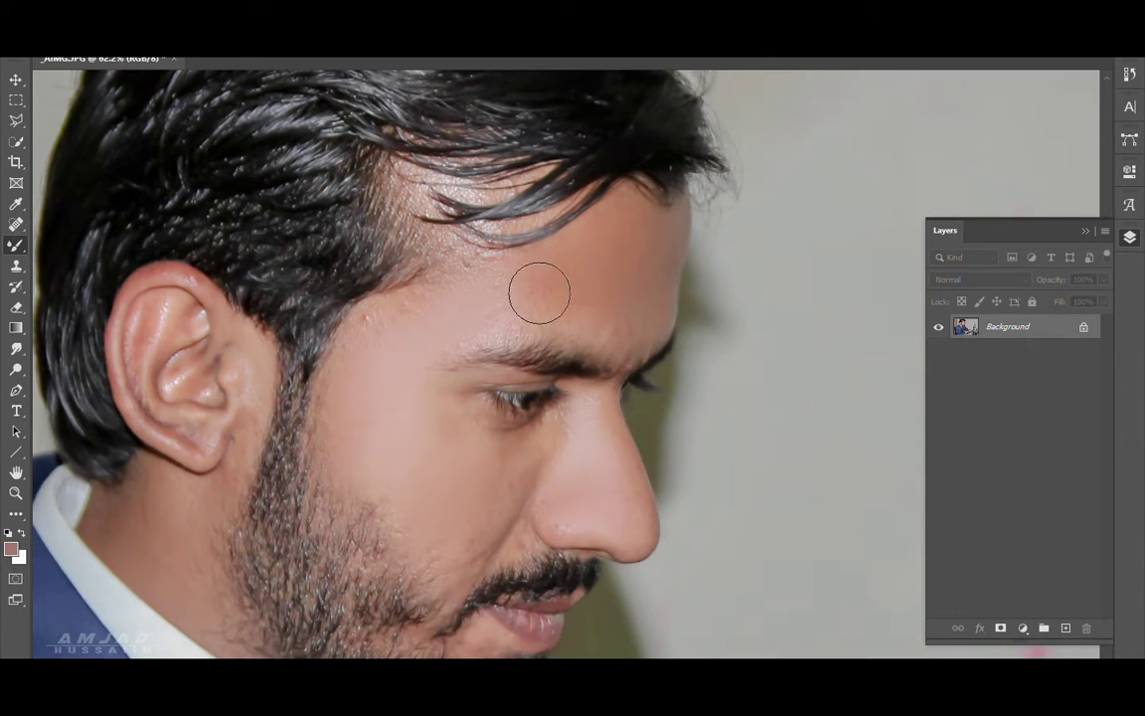
key(bracketleft)
click(370, 342)
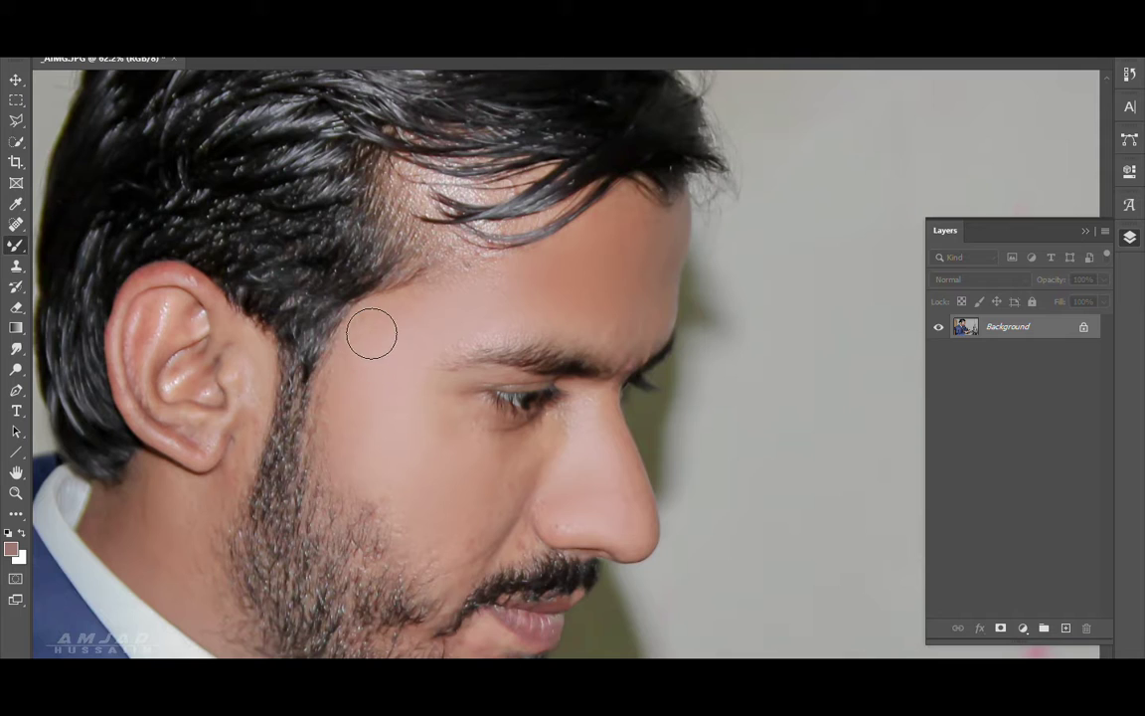
scroll(442, 350, down, 3)
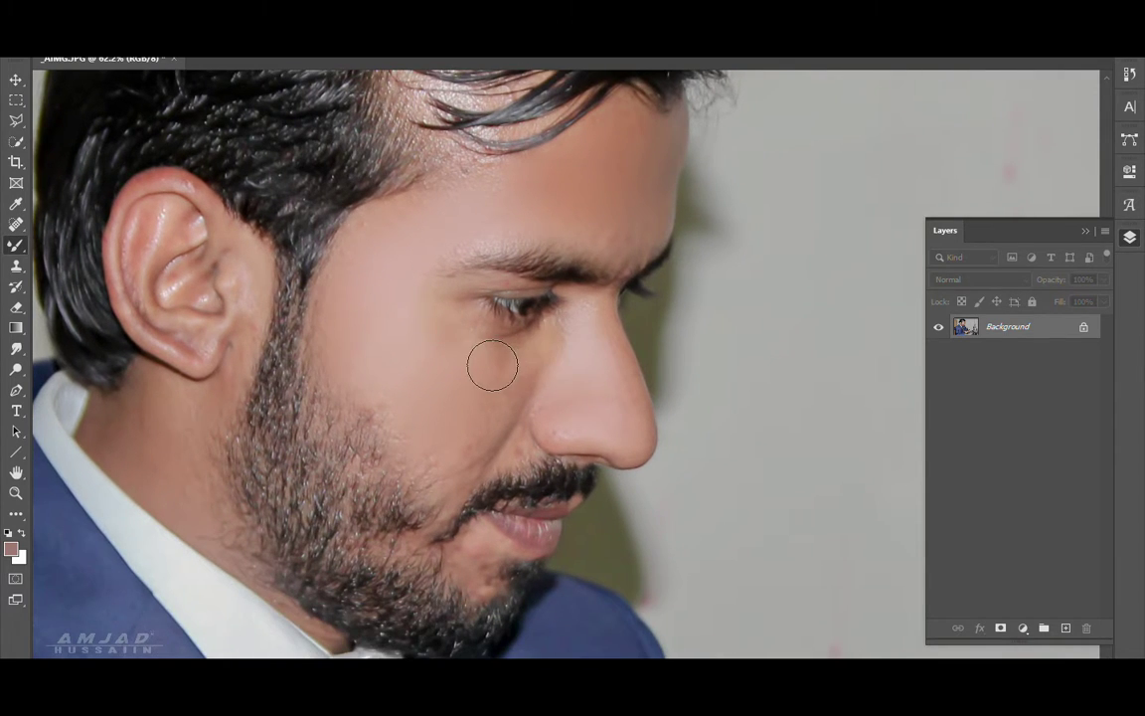
drag(401, 376, 591, 329)
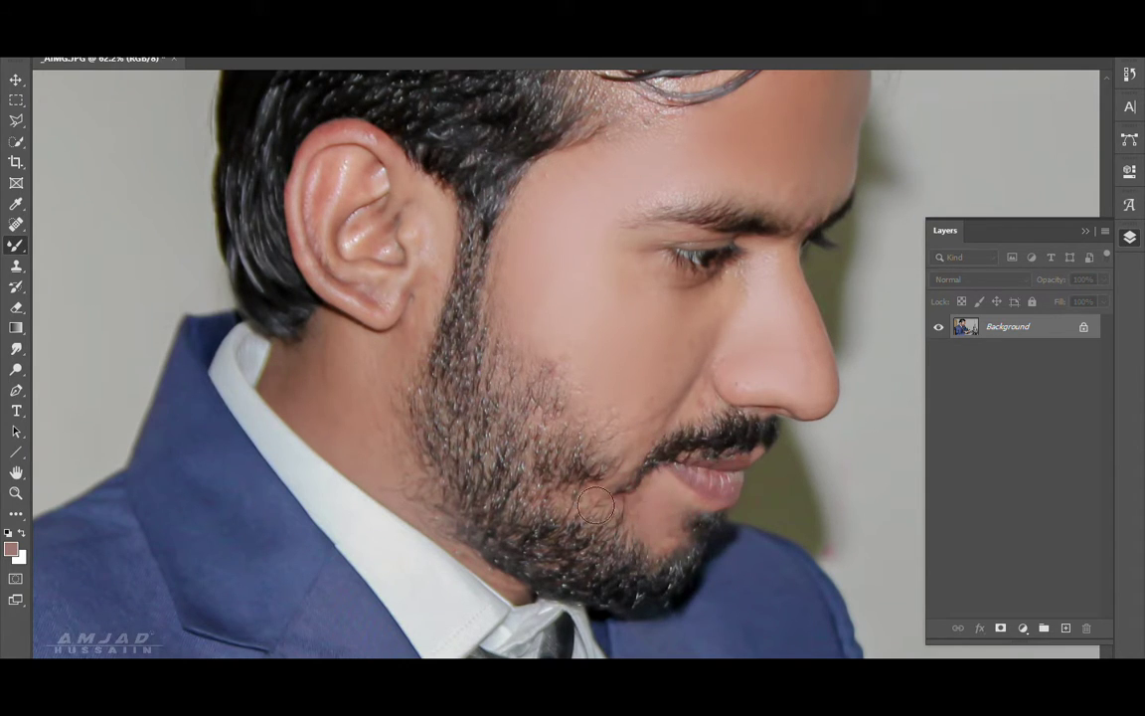
drag(327, 325, 362, 370)
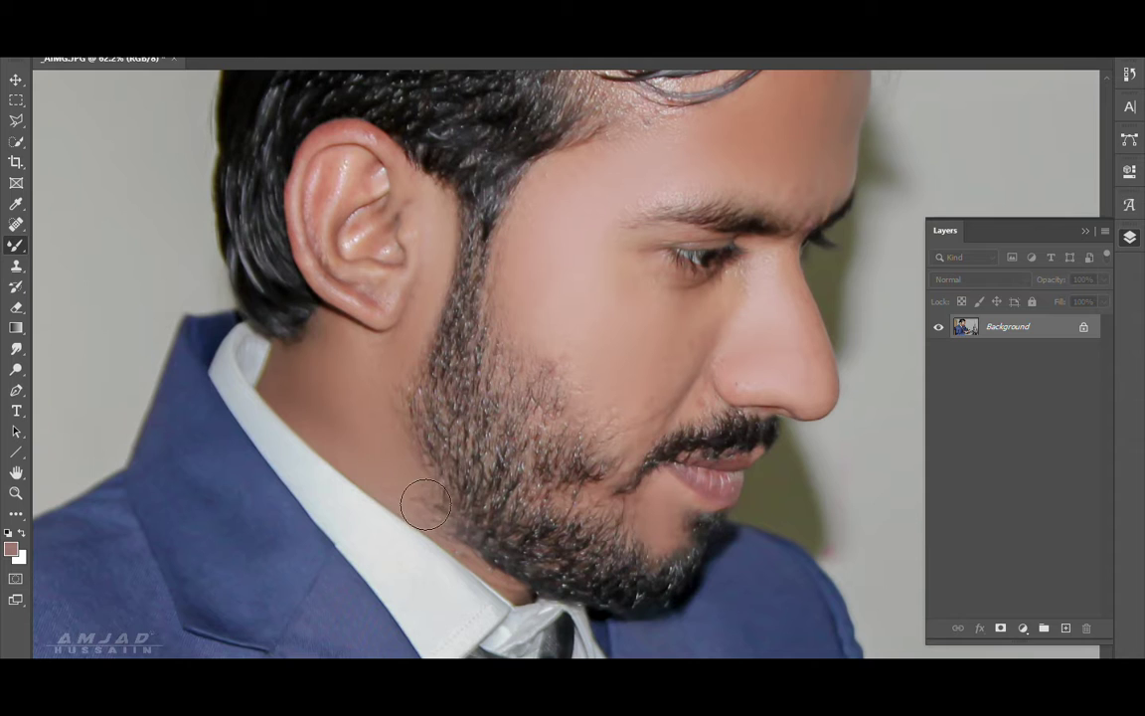
key(ctrl+0)
key(z)
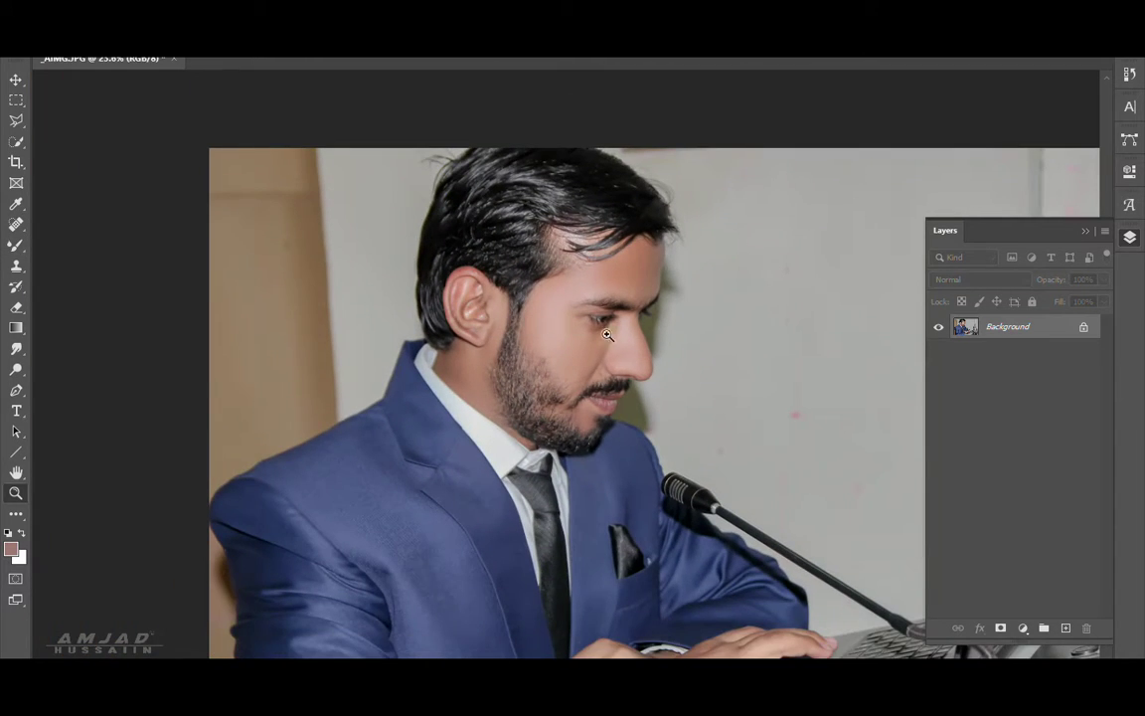
click(639, 378)
click(681, 441)
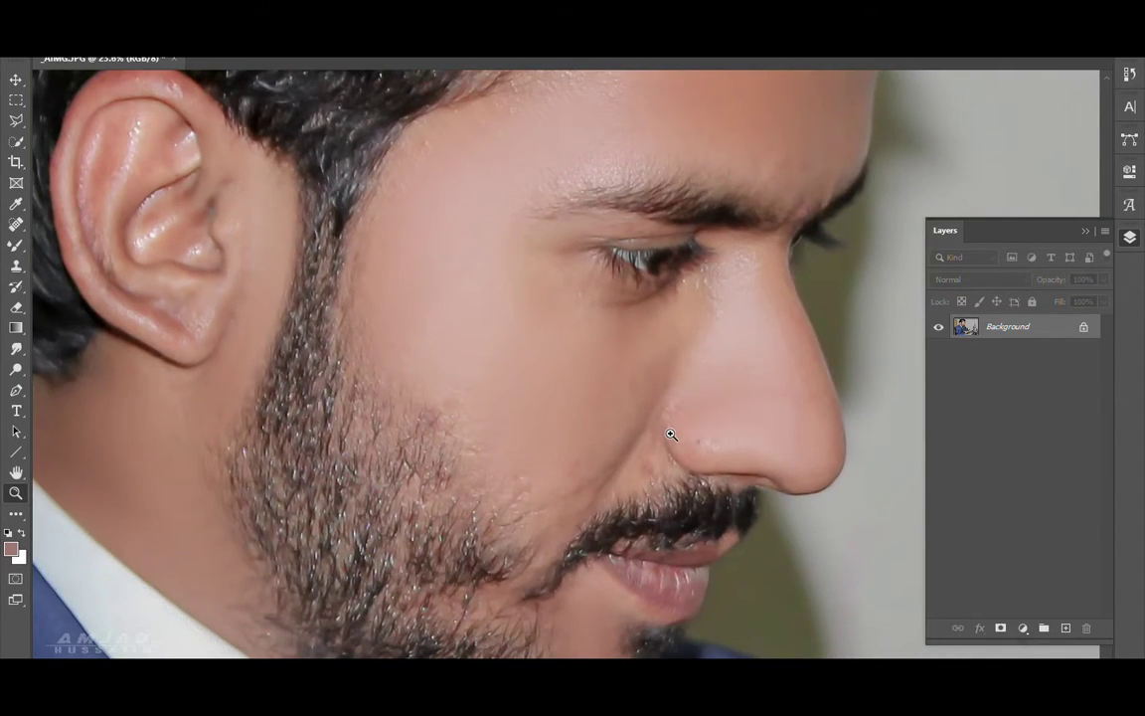
click(669, 436)
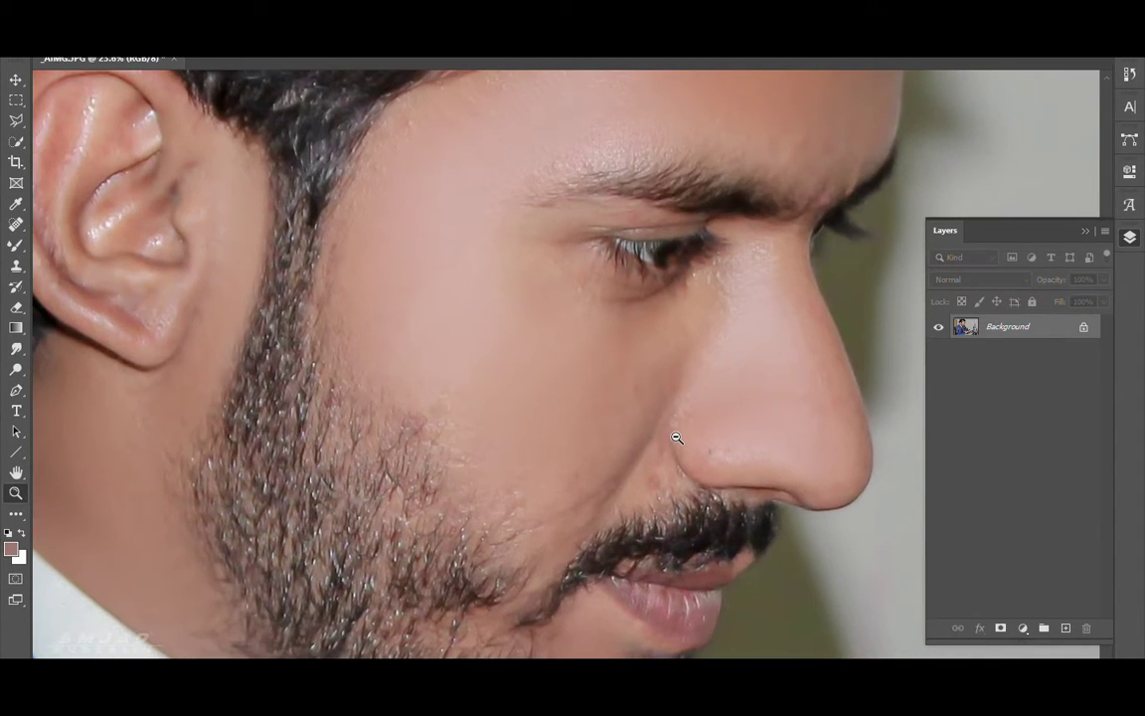
click(18, 249)
drag(491, 453, 467, 452)
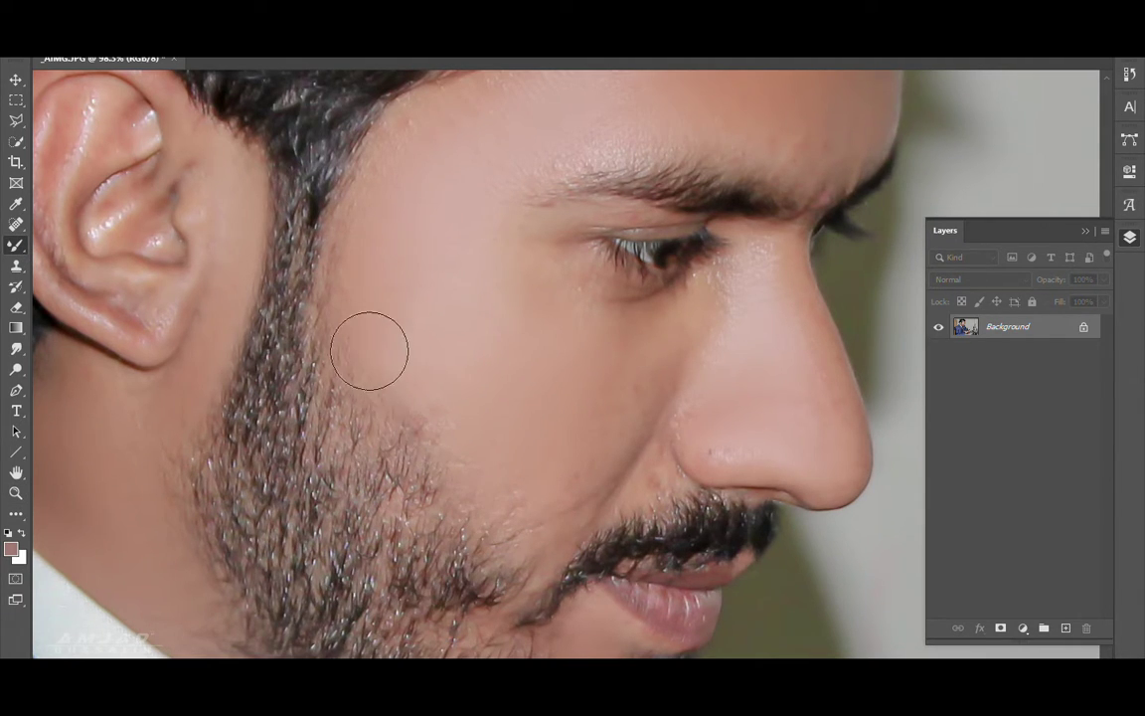
key(z)
alt+click(594, 417)
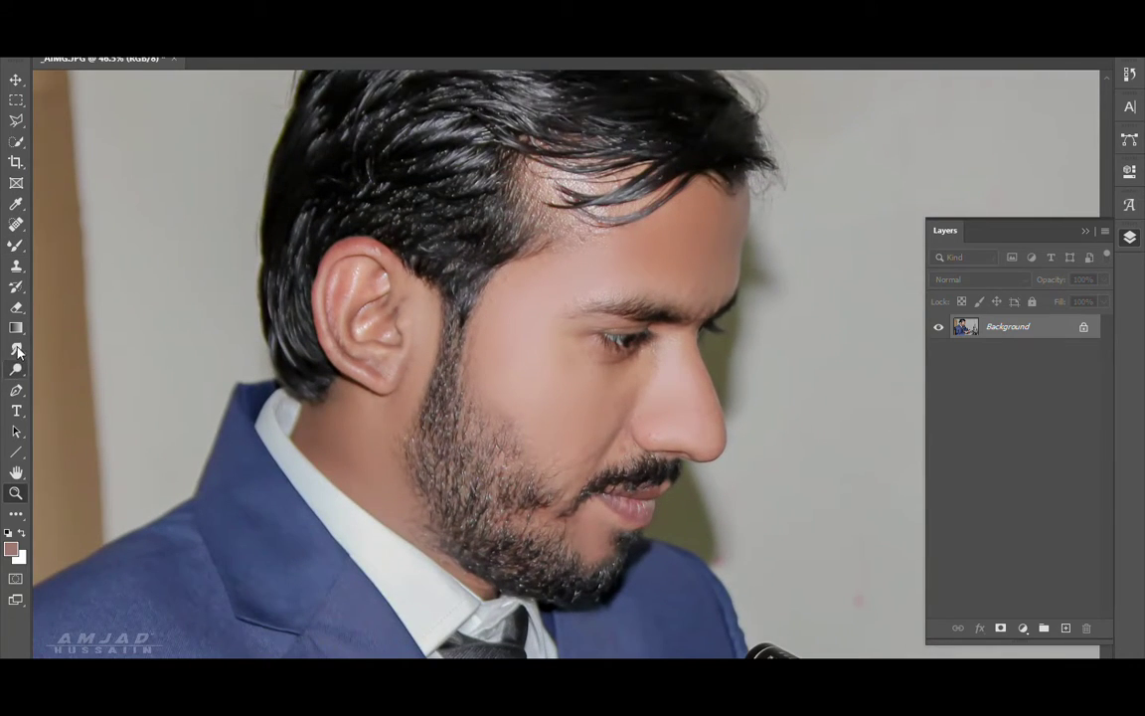
click(17, 352)
click(85, 376)
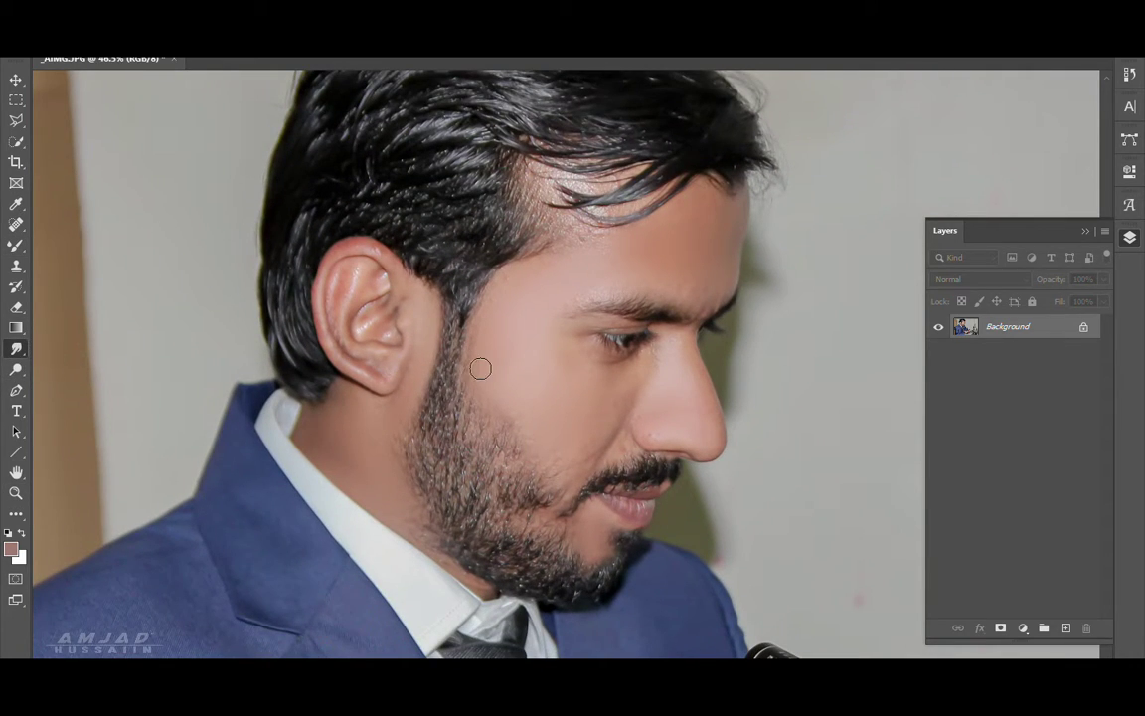
right_click(532, 395)
key(Escape)
mouse_move(505, 395)
mouse_down()
mouse_move(531, 415)
mouse_move(511, 396)
mouse_up()
right_click(513, 397)
key(Escape)
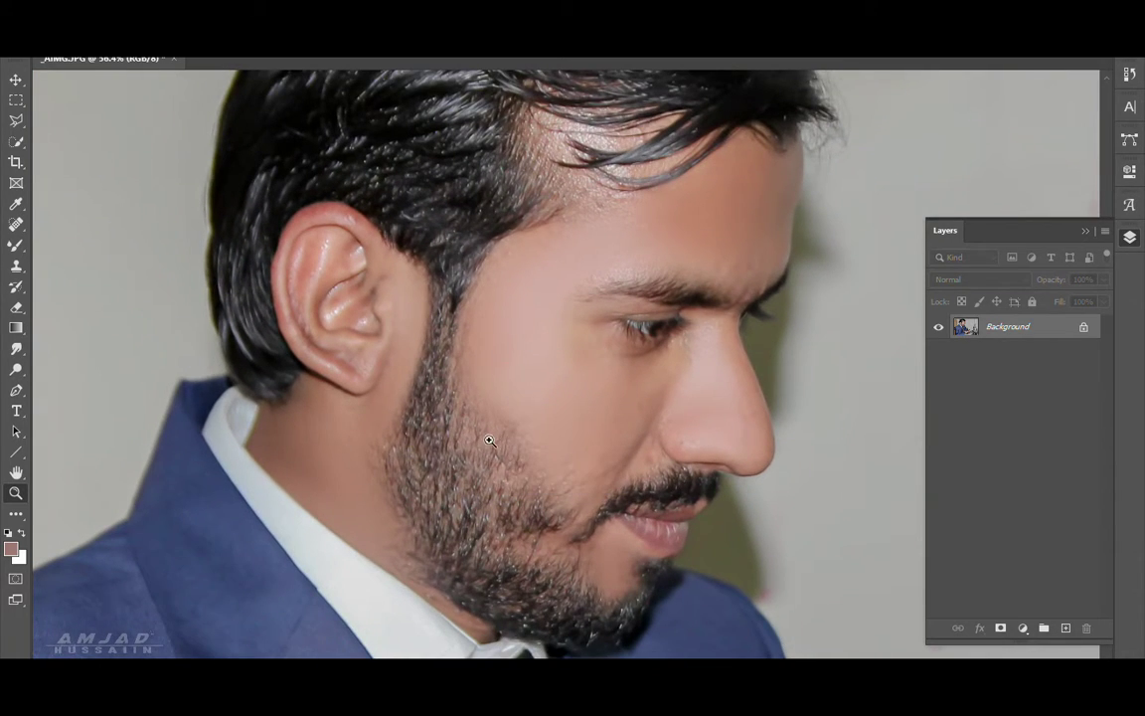
Give the brush a 180 px, 0% hardness, flattened and tilted elliptical tip over the cheek.
right_click(465, 374)
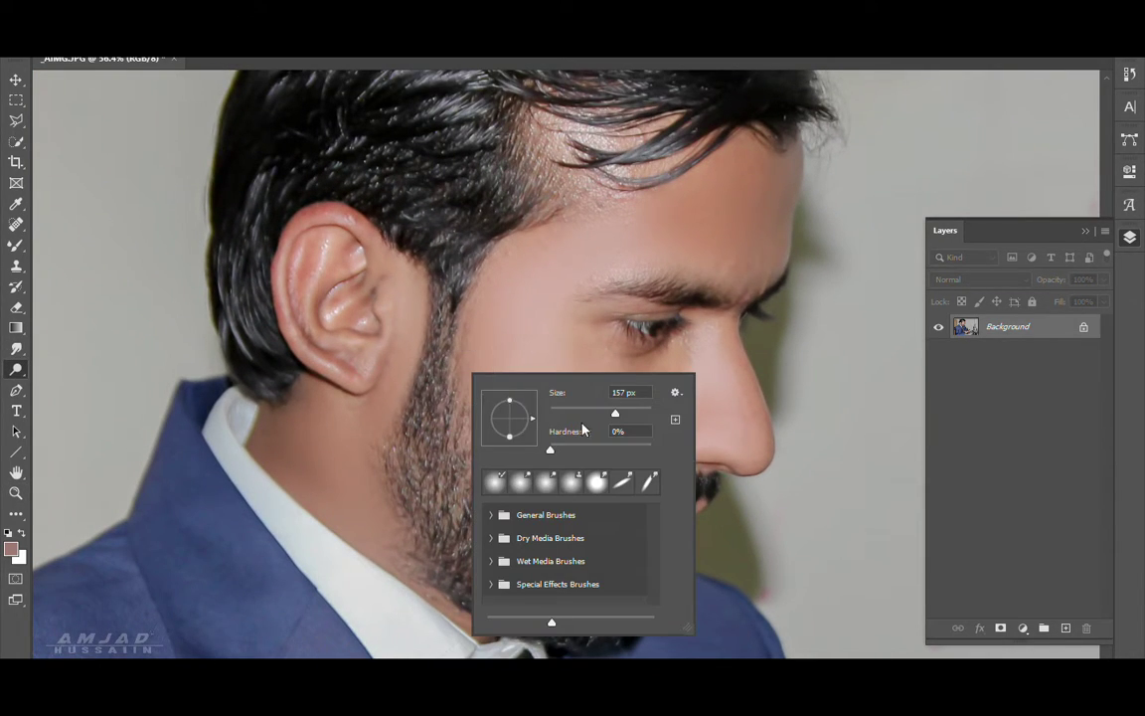
drag(615, 415, 622, 414)
key(Tab)
drag(509, 400, 535, 431)
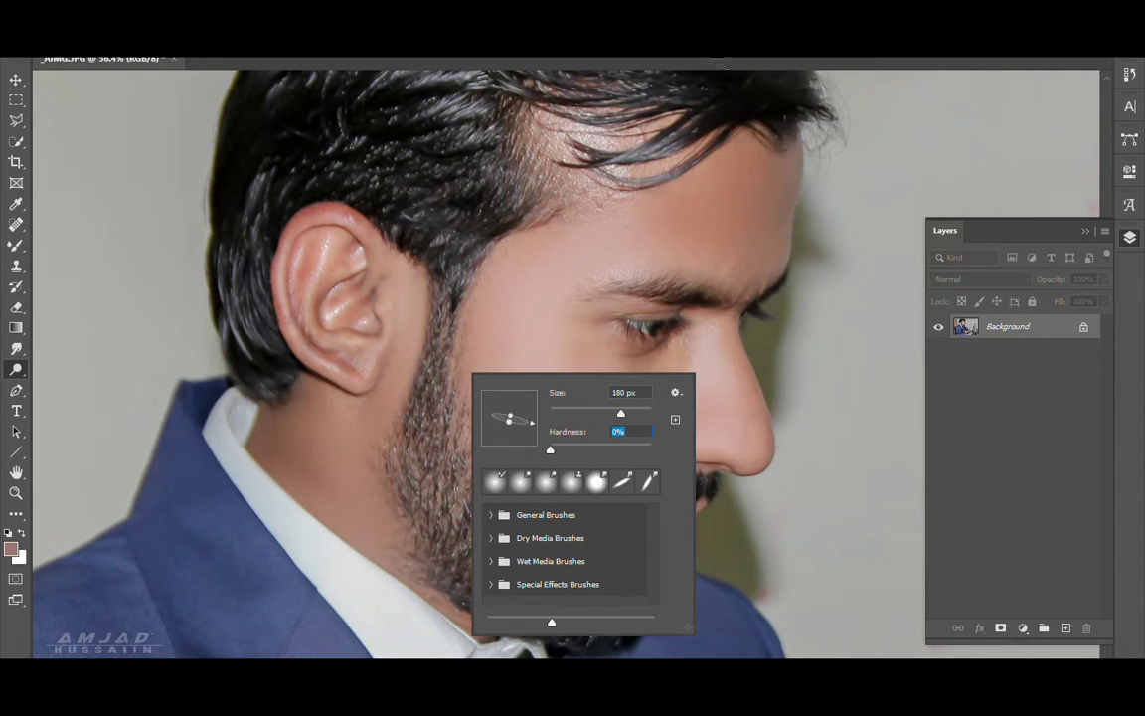
key(Return)
right_click(525, 441)
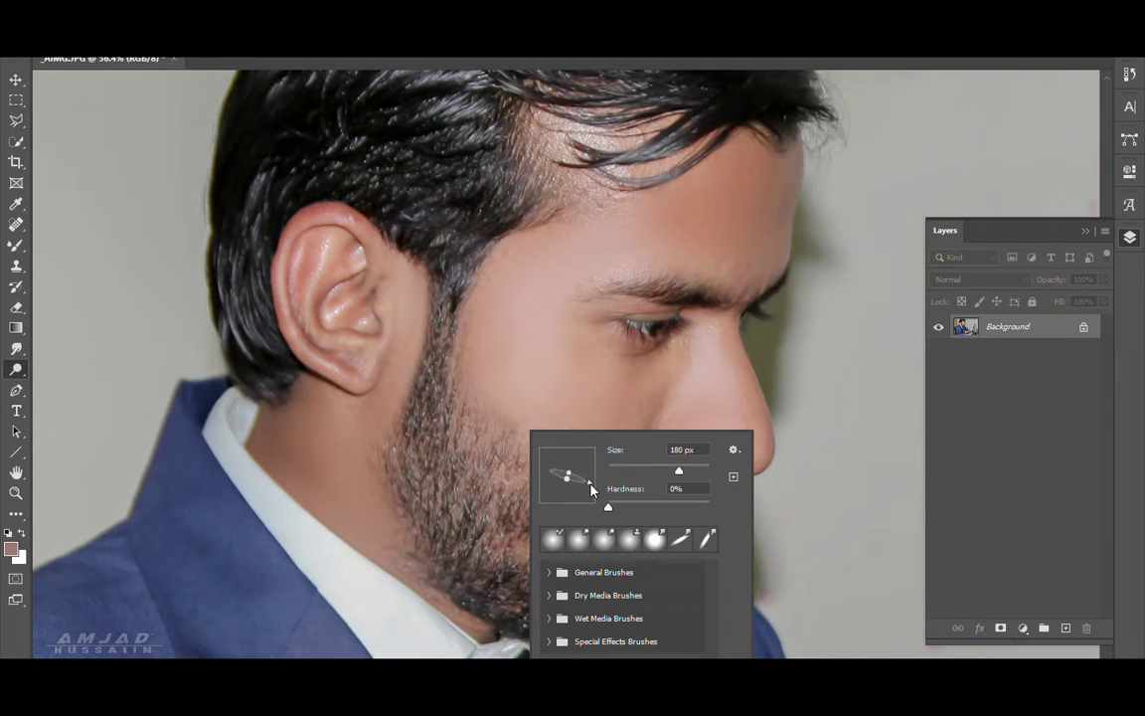
key(Return)
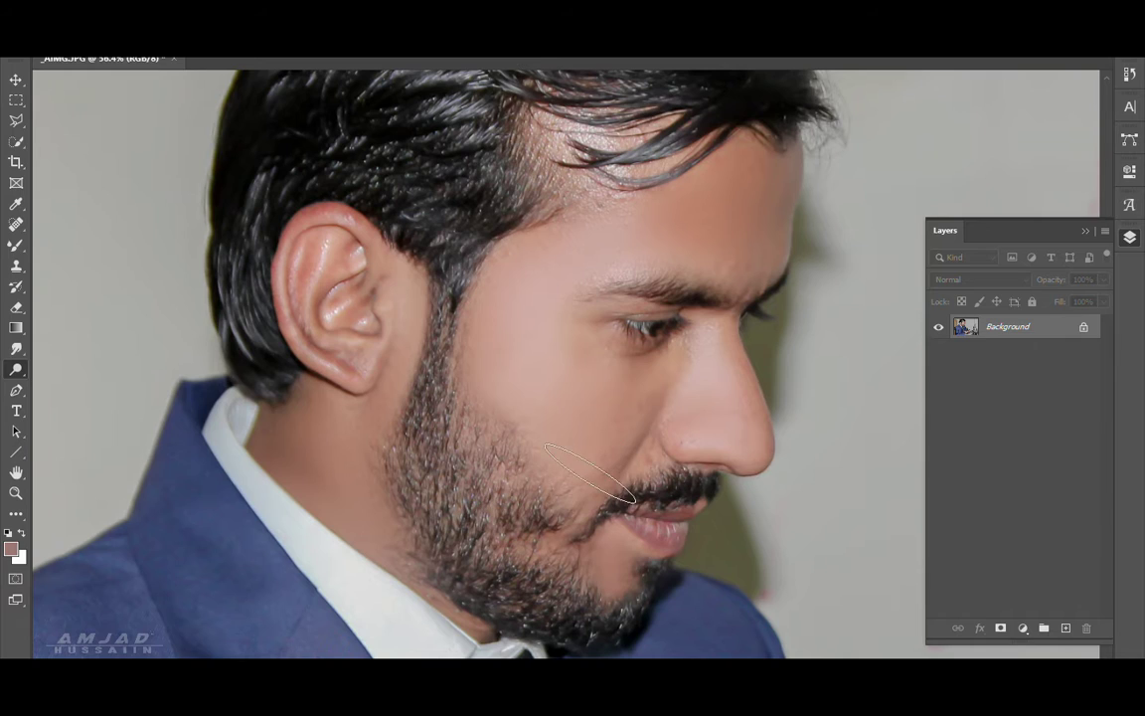
drag(591, 475, 530, 461)
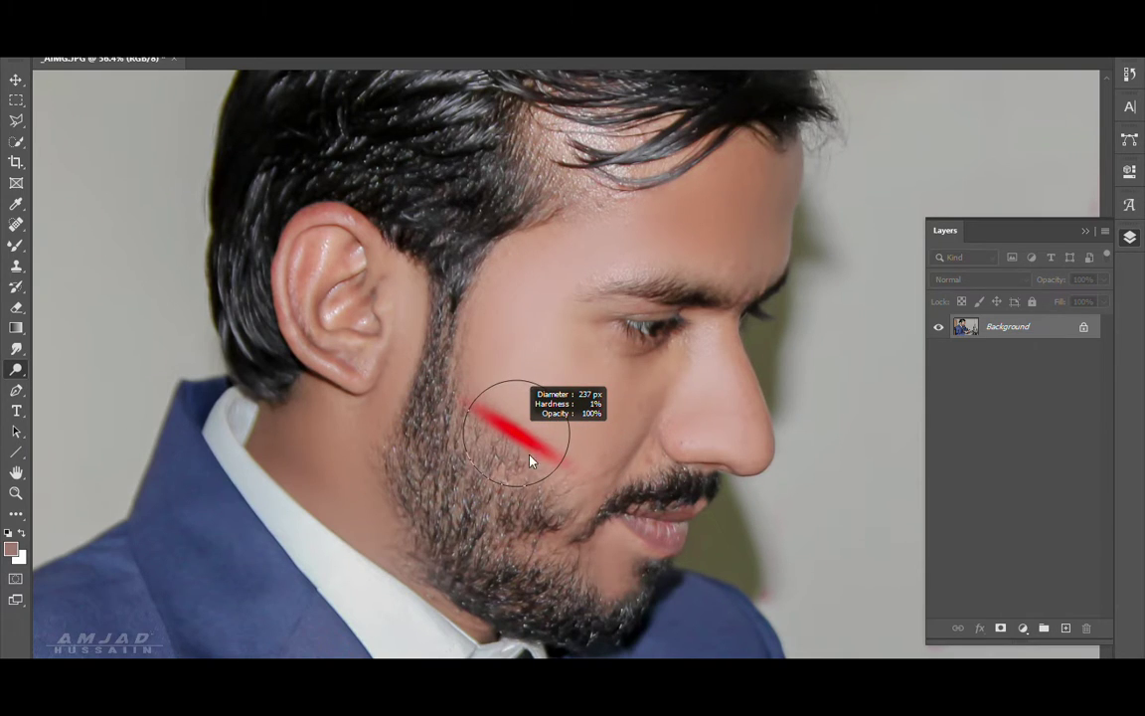
drag(530, 461, 531, 435)
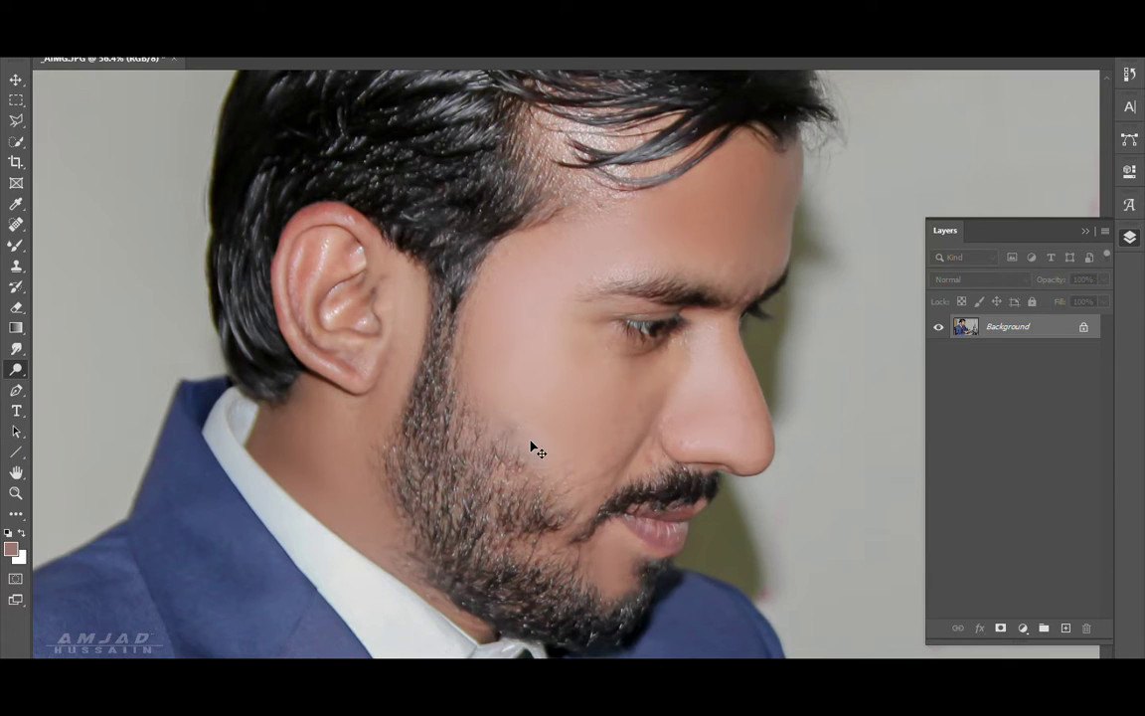
Switch to the smudging tool for the beard line.
click(17, 349)
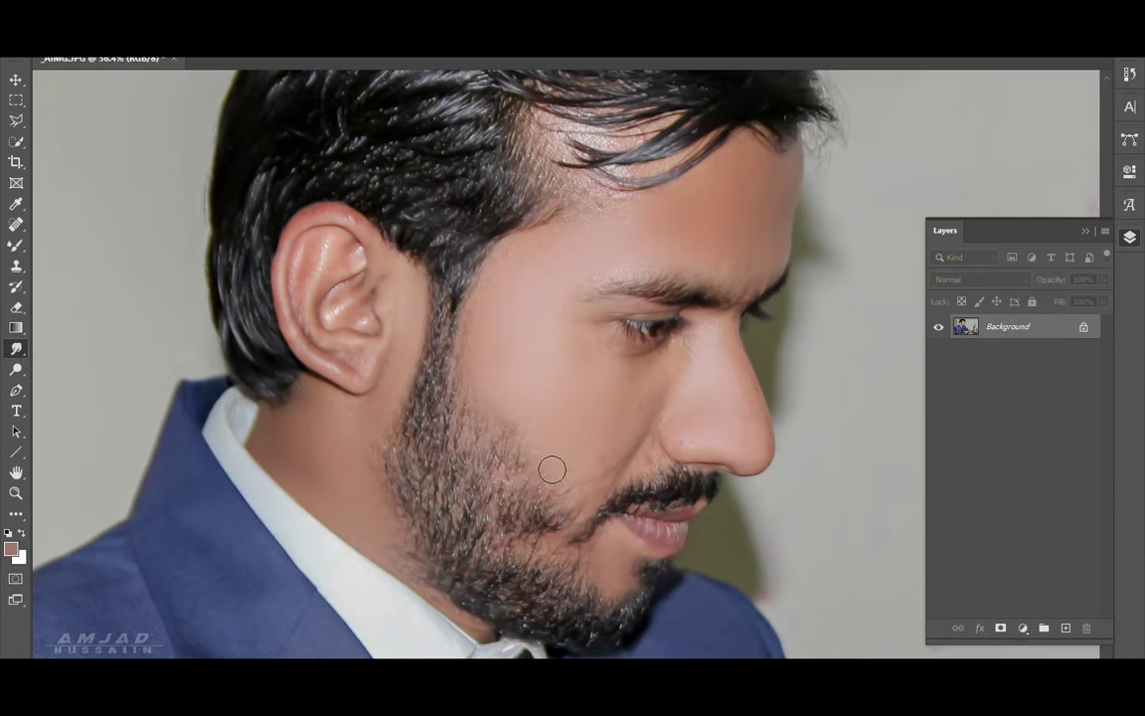
Switch to the Smudge tool and choose the angled elliptical tip (205 px, 47% hardness).
right_click(519, 415)
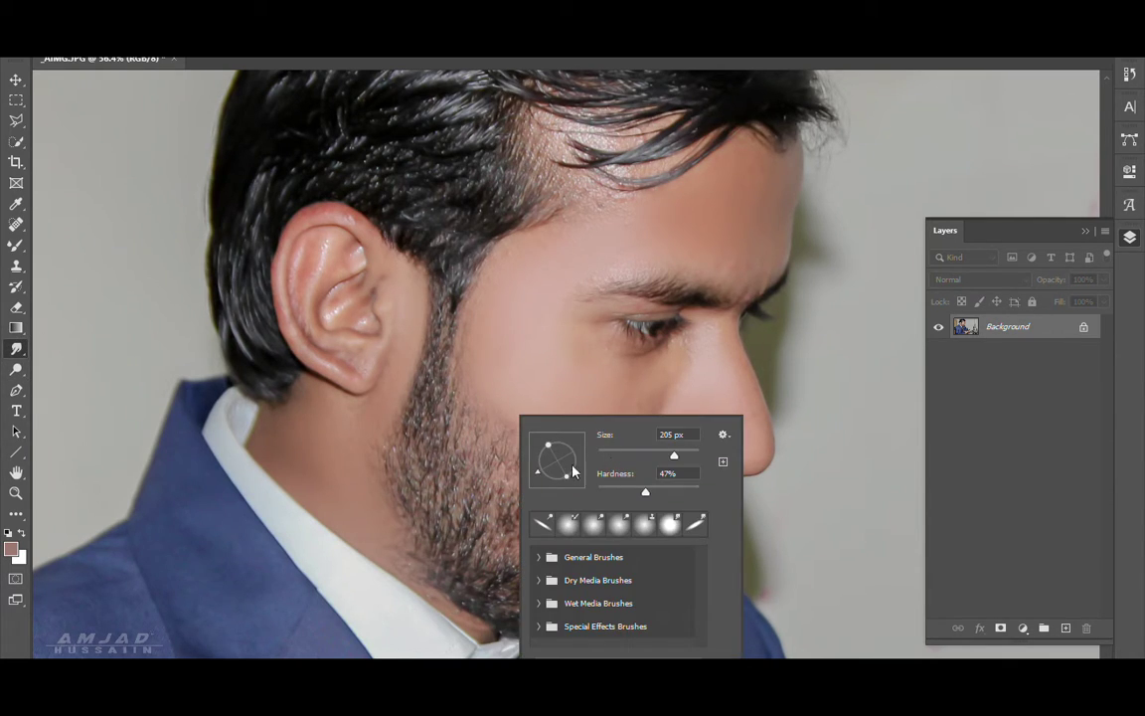
click(550, 518)
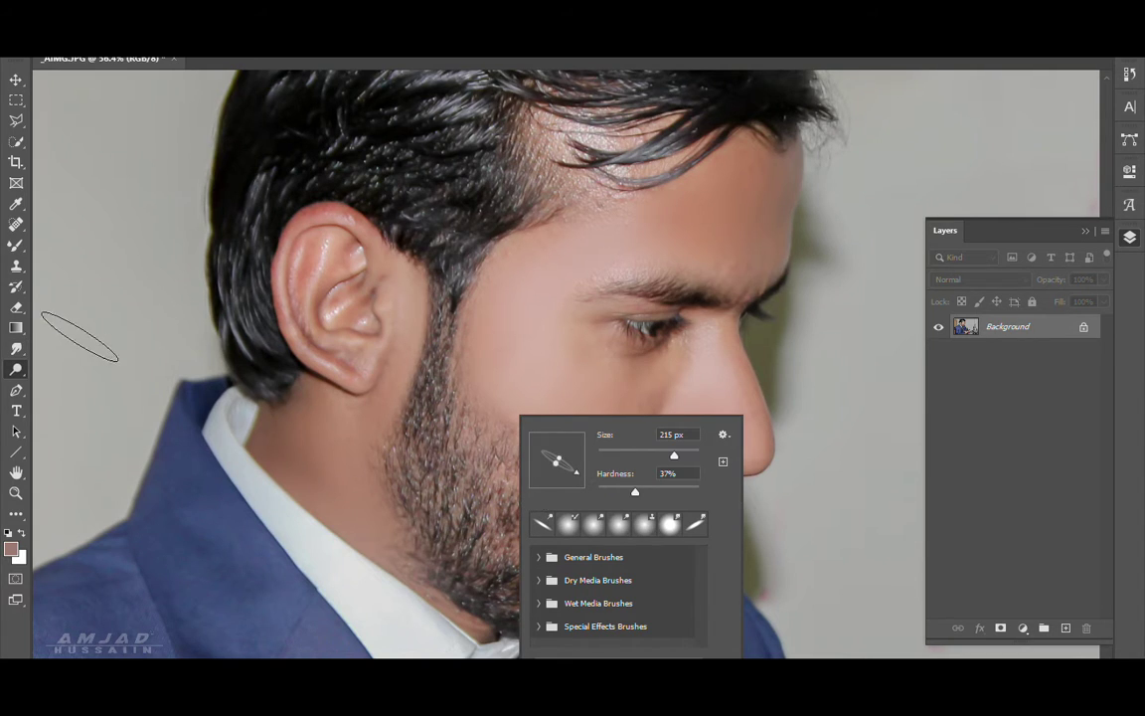
right_click(14, 354)
click(55, 345)
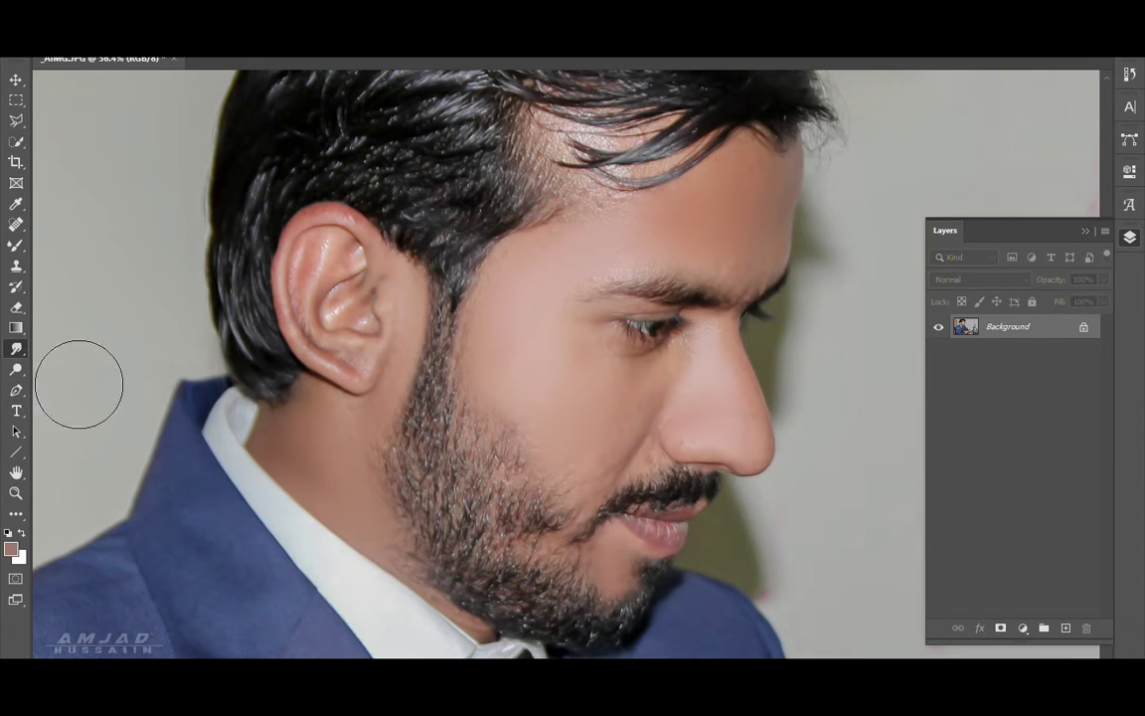
right_click(532, 435)
click(649, 495)
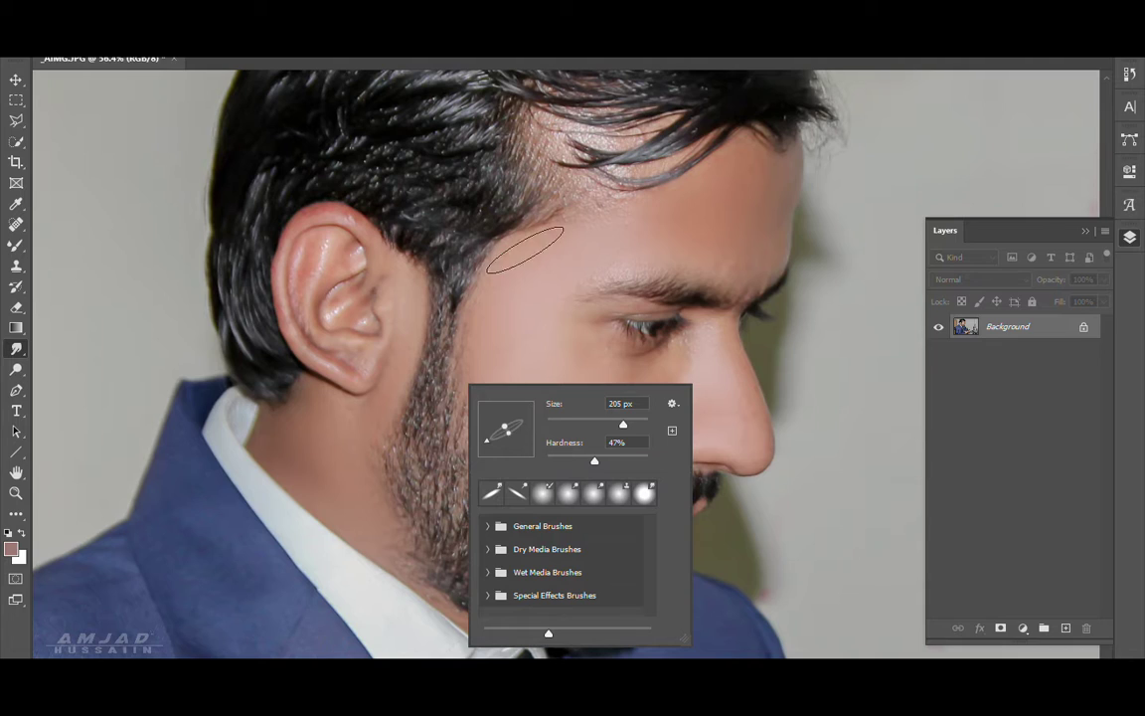
key(Return)
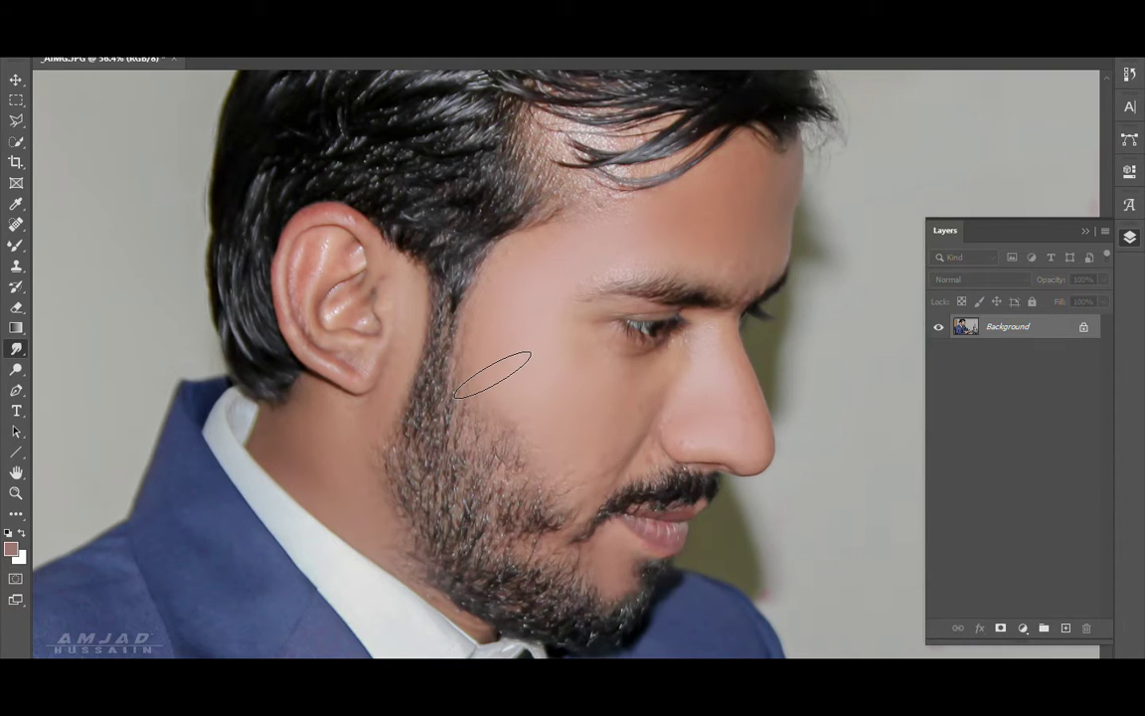
Review the angled tip at several spots along the cheek and make it slightly smaller.
right_click(550, 439)
key(Return)
right_click(524, 264)
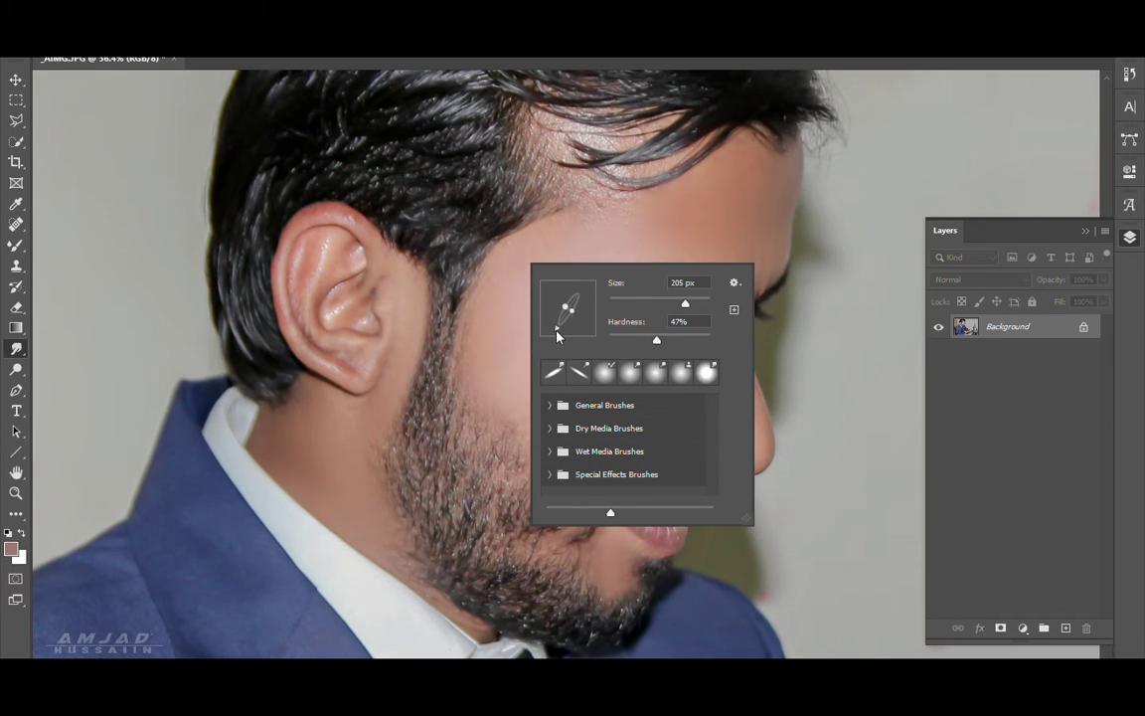
key(Return)
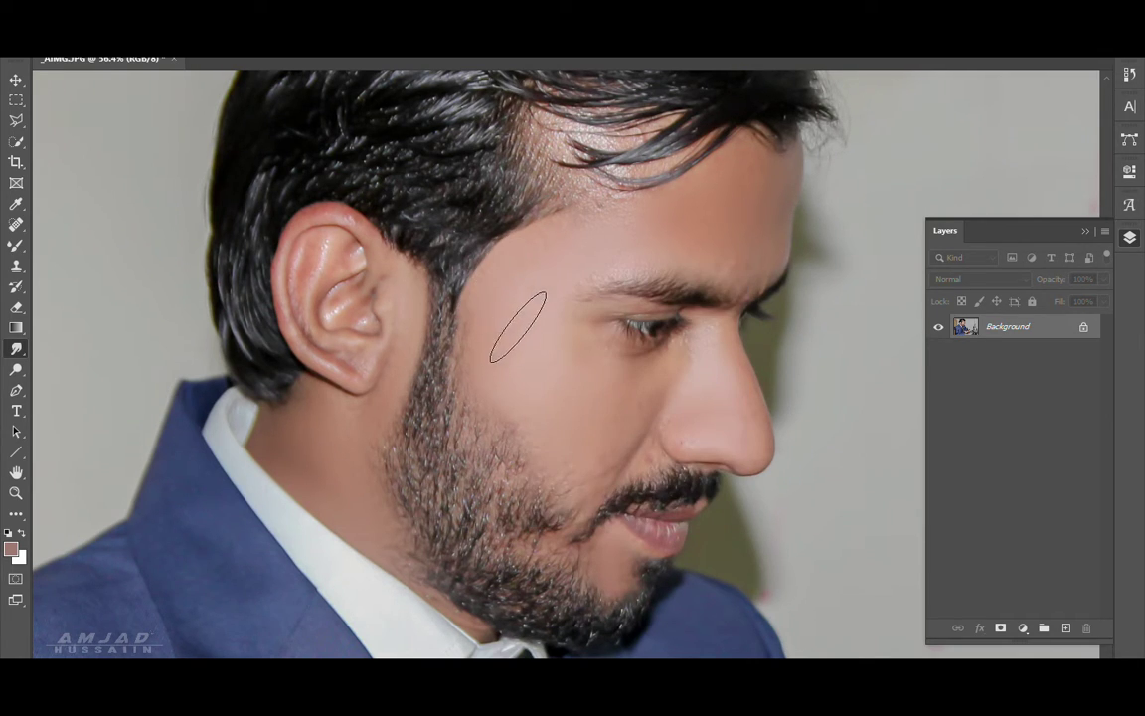
right_click(517, 303)
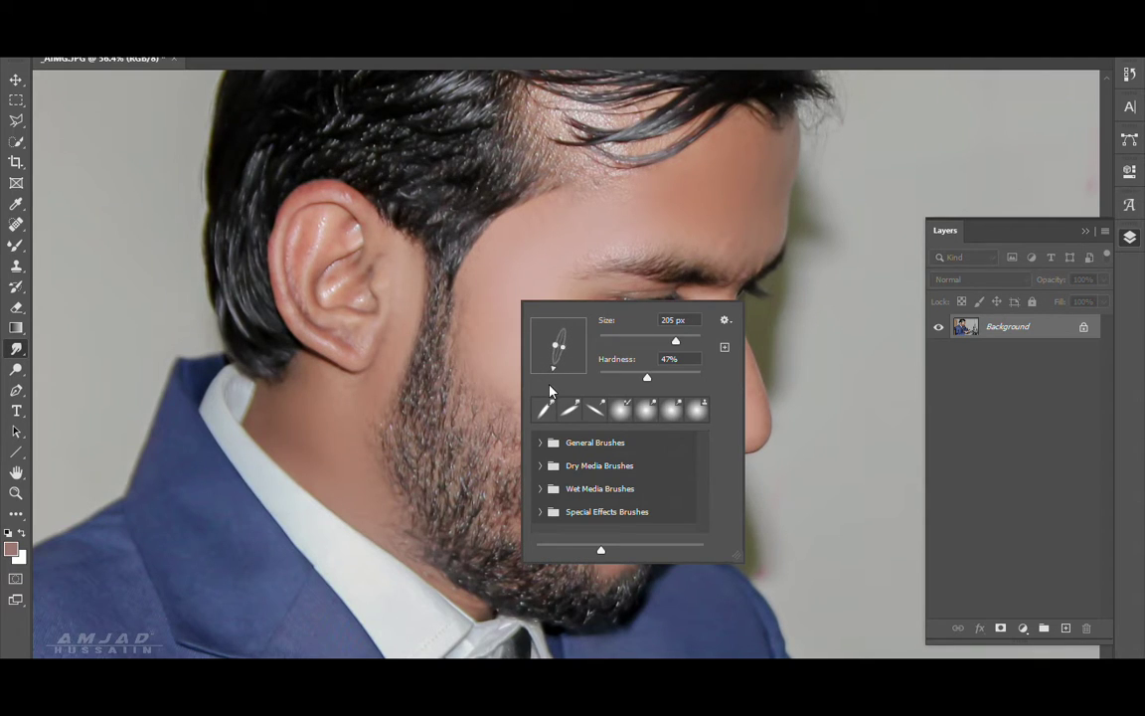
key(Return)
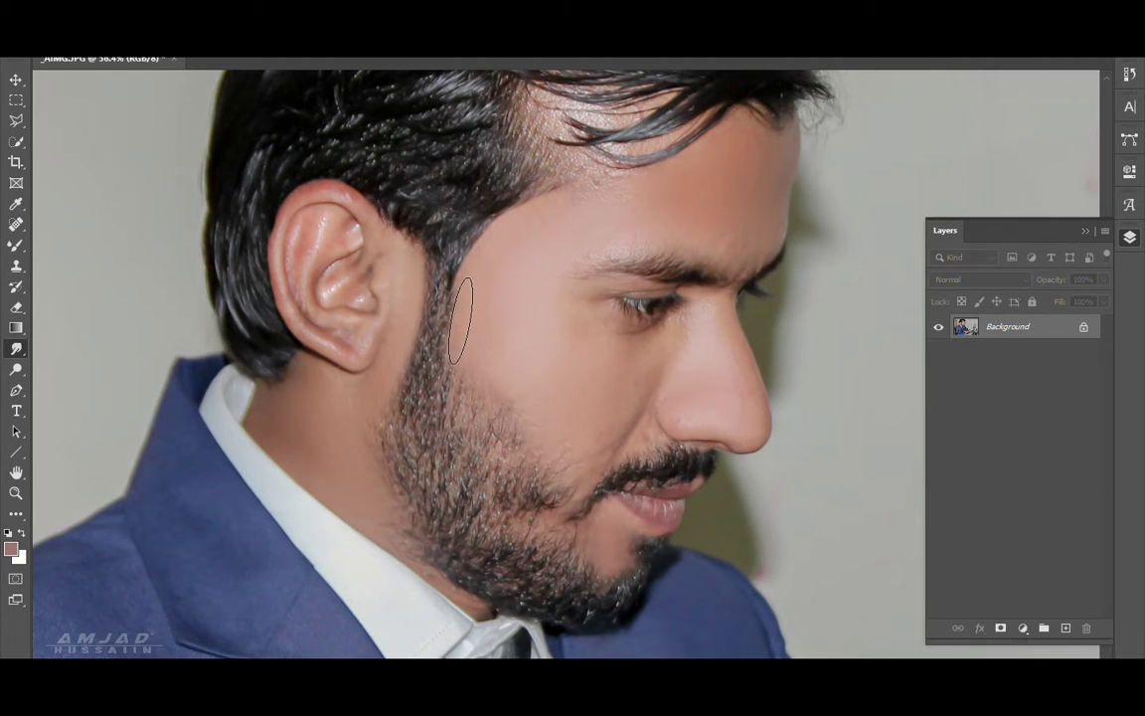
right_click(516, 328)
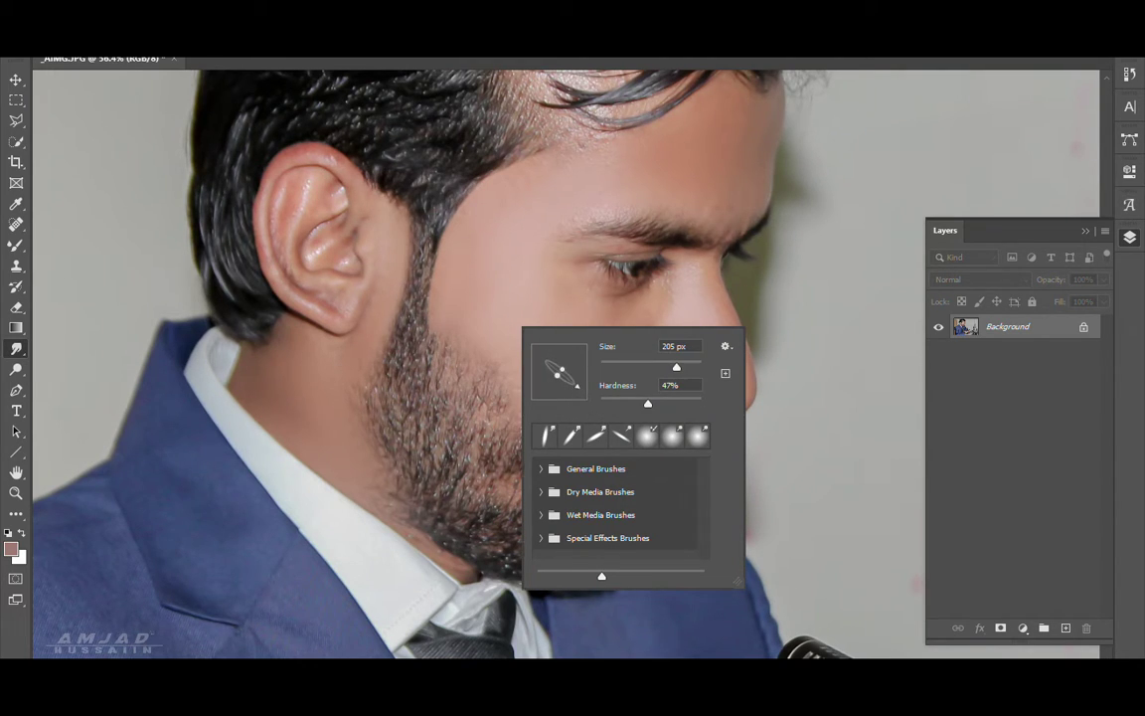
key(Return)
drag(536, 365, 524, 345)
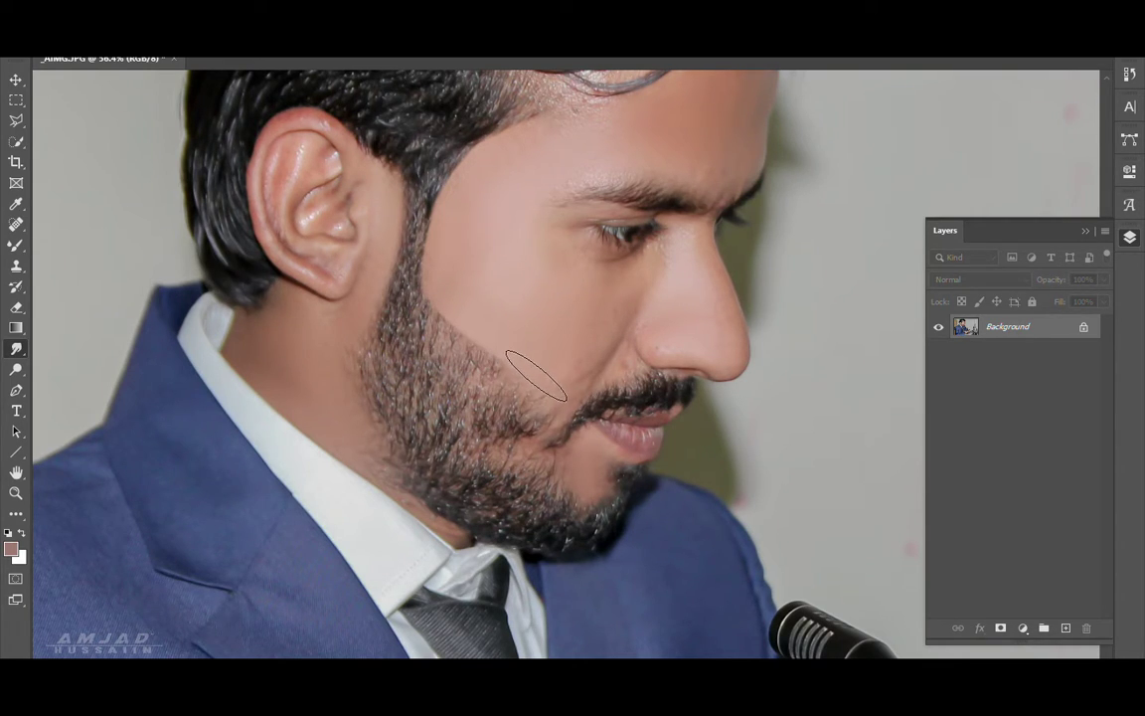
Resize the angled brush to 202 px, checking its size and hardness.
drag(489, 335, 512, 331)
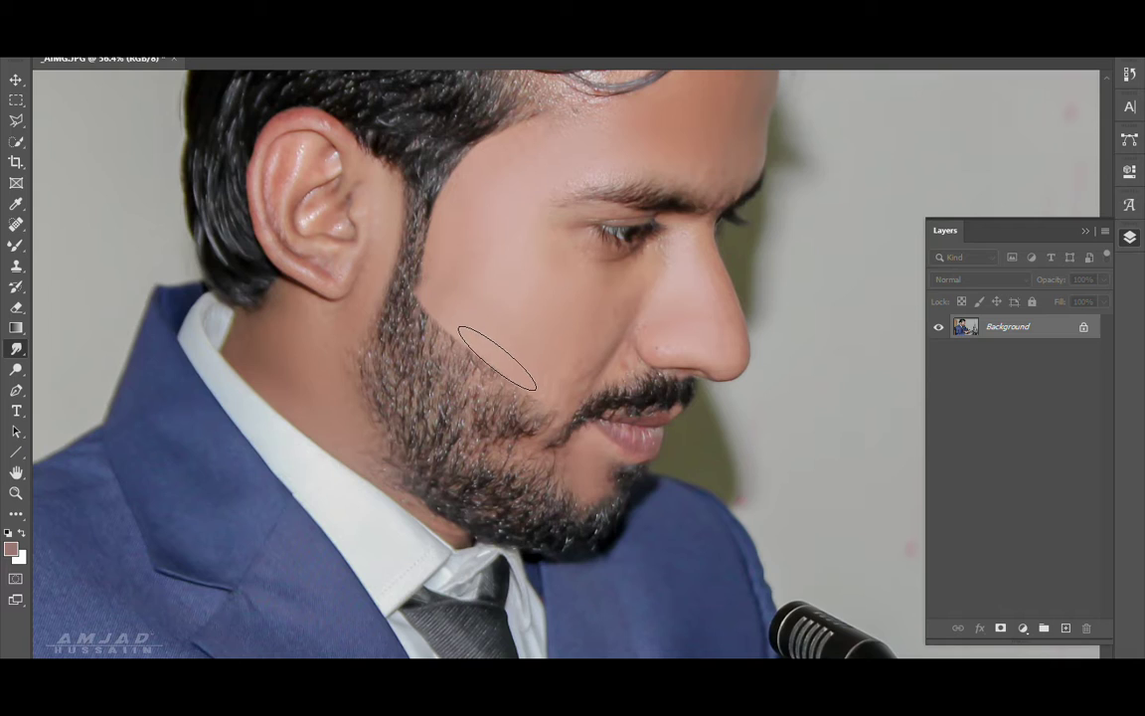
drag(538, 383, 517, 382)
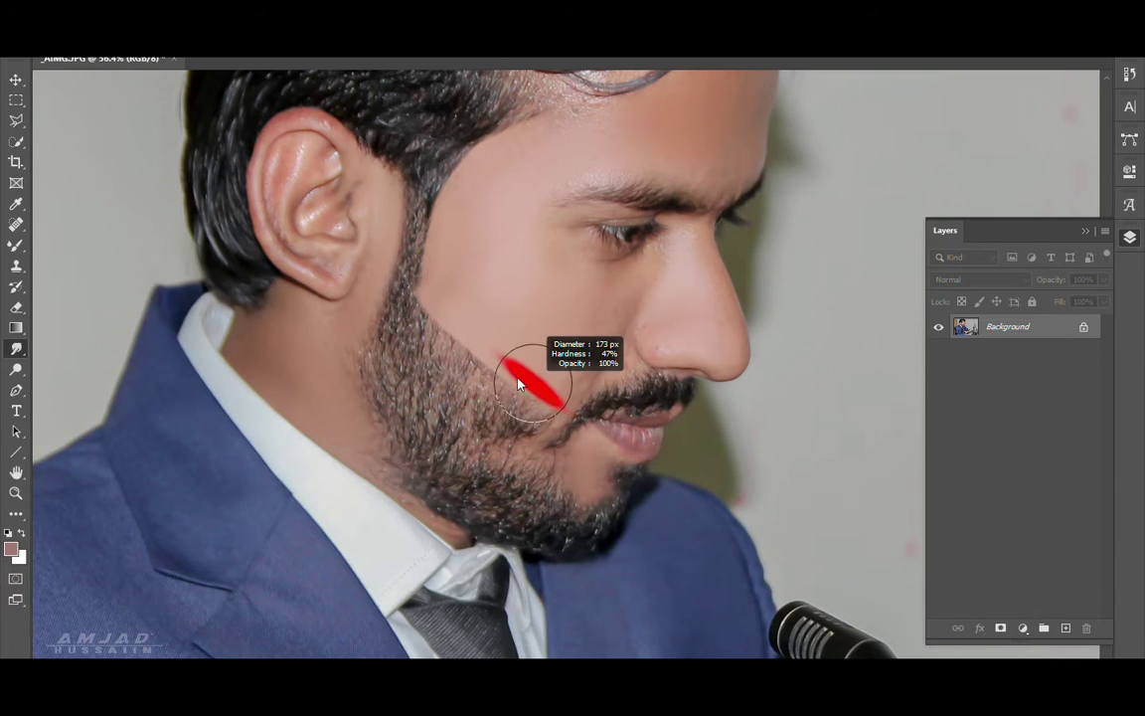
right_click(504, 327)
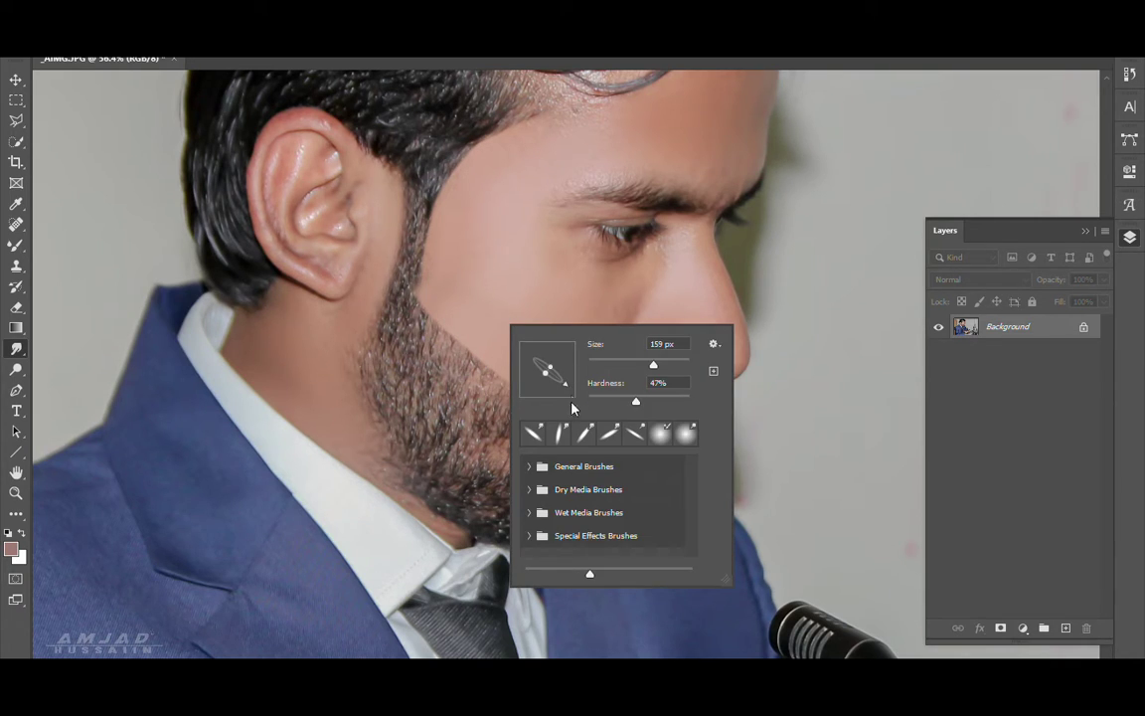
key(Return)
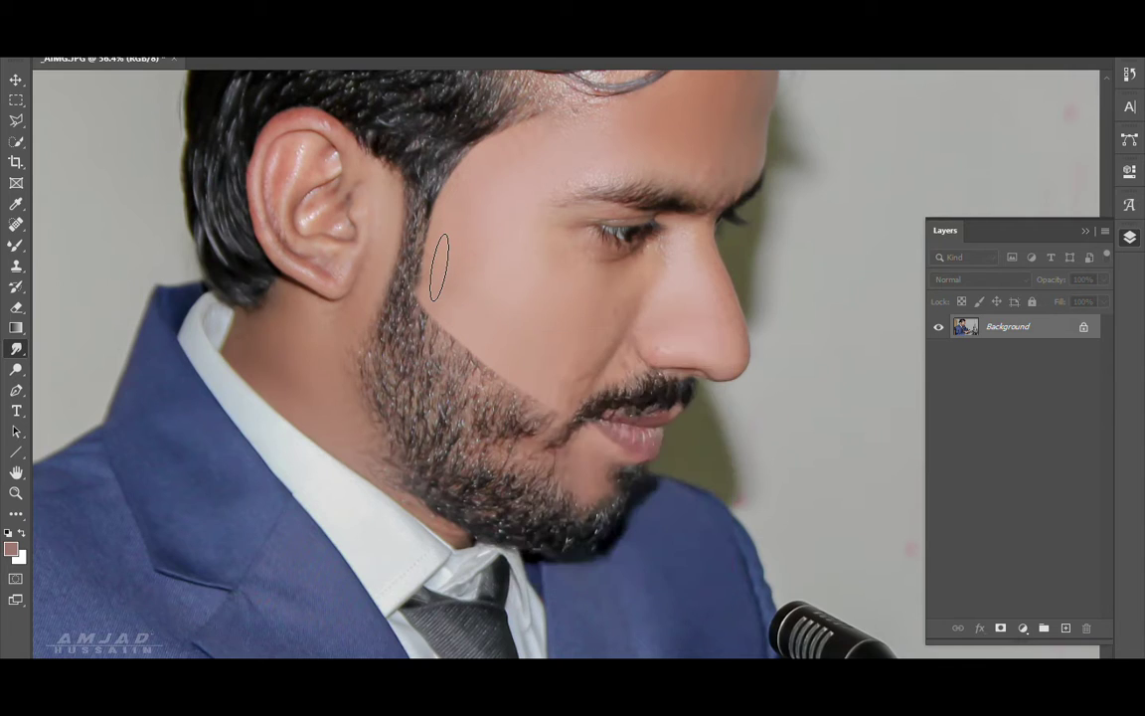
drag(430, 264, 431, 253)
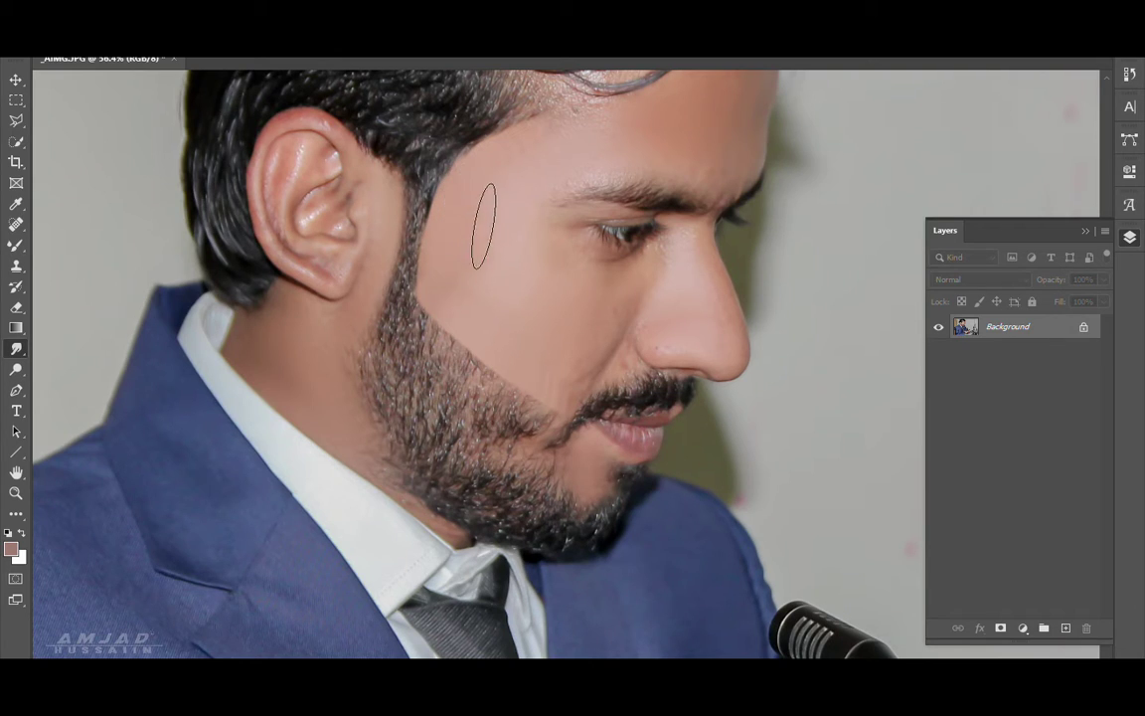
right_click(482, 236)
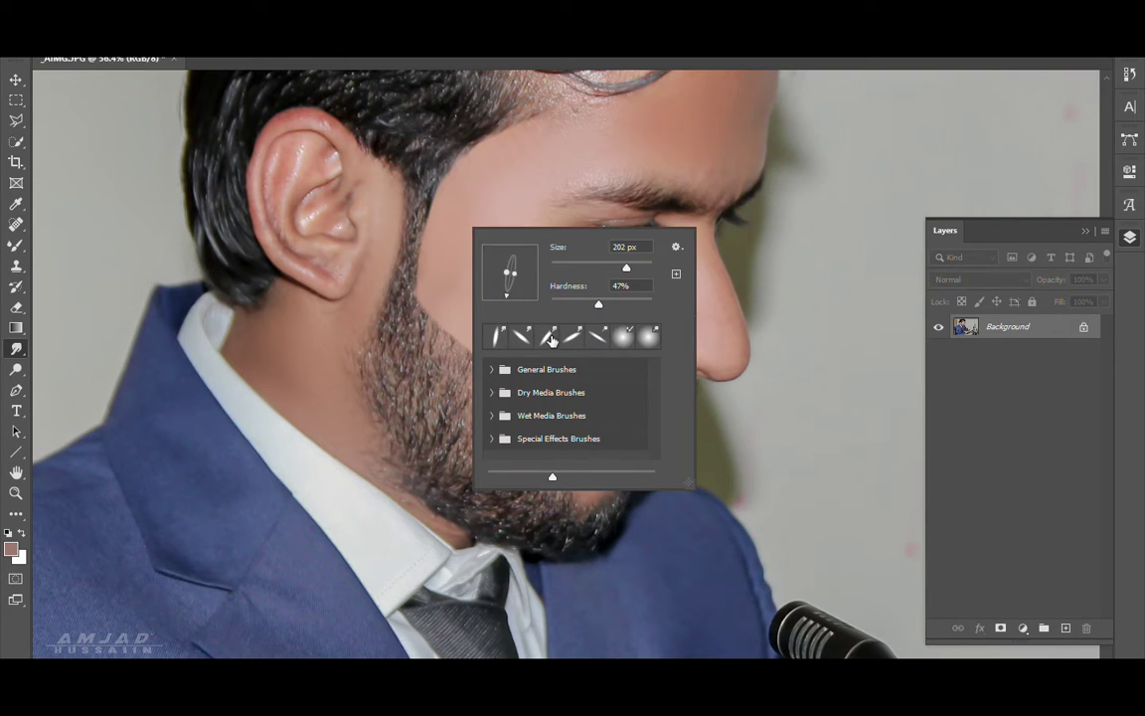
click(458, 177)
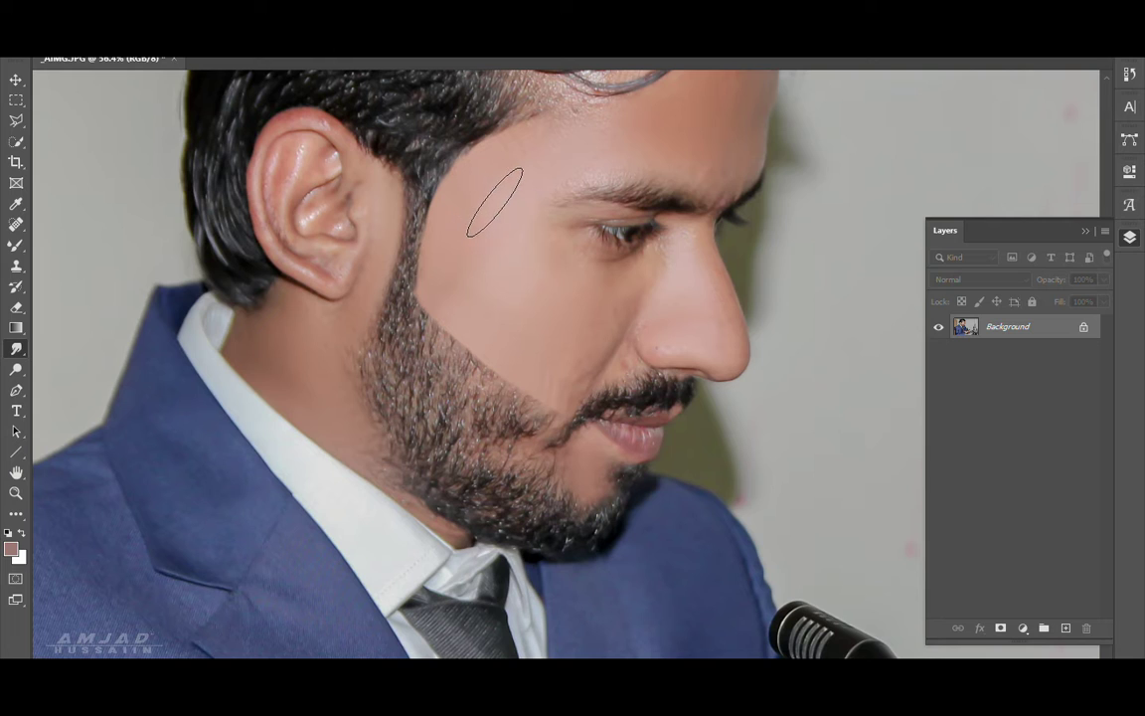
Zoom out slightly and rotate the brush tip to roughly vertical.
key(z)
alt+click(545, 345)
click(506, 294)
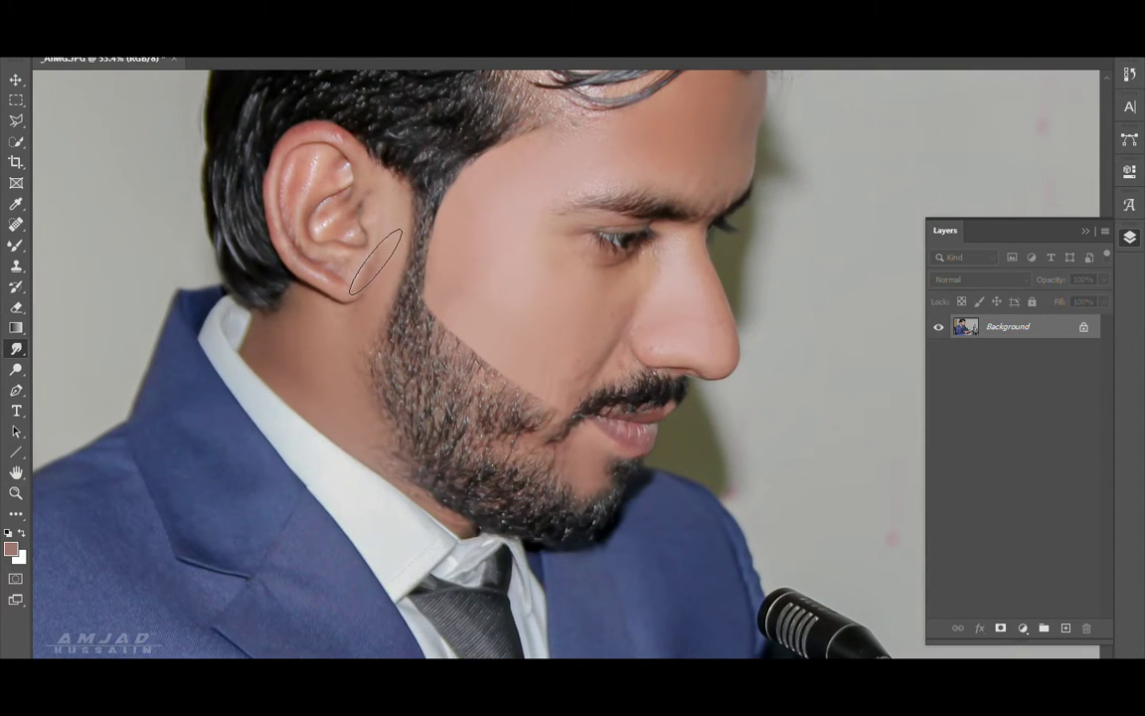
right_click(393, 264)
drag(433, 336, 444, 361)
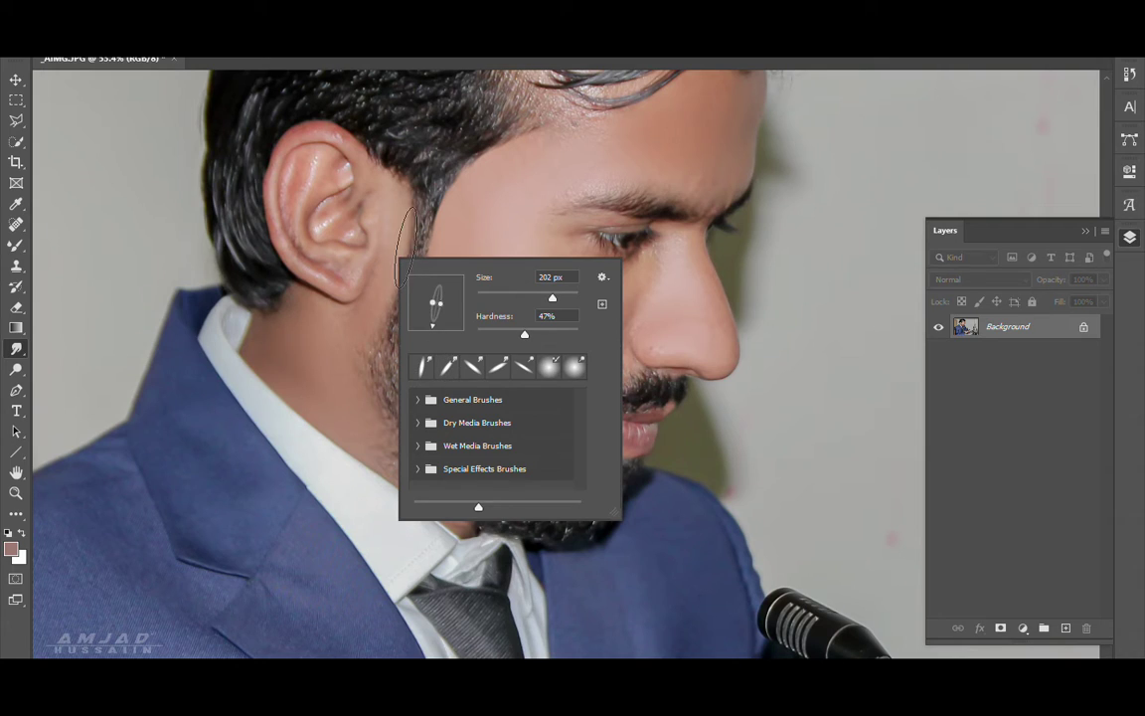
key(Return)
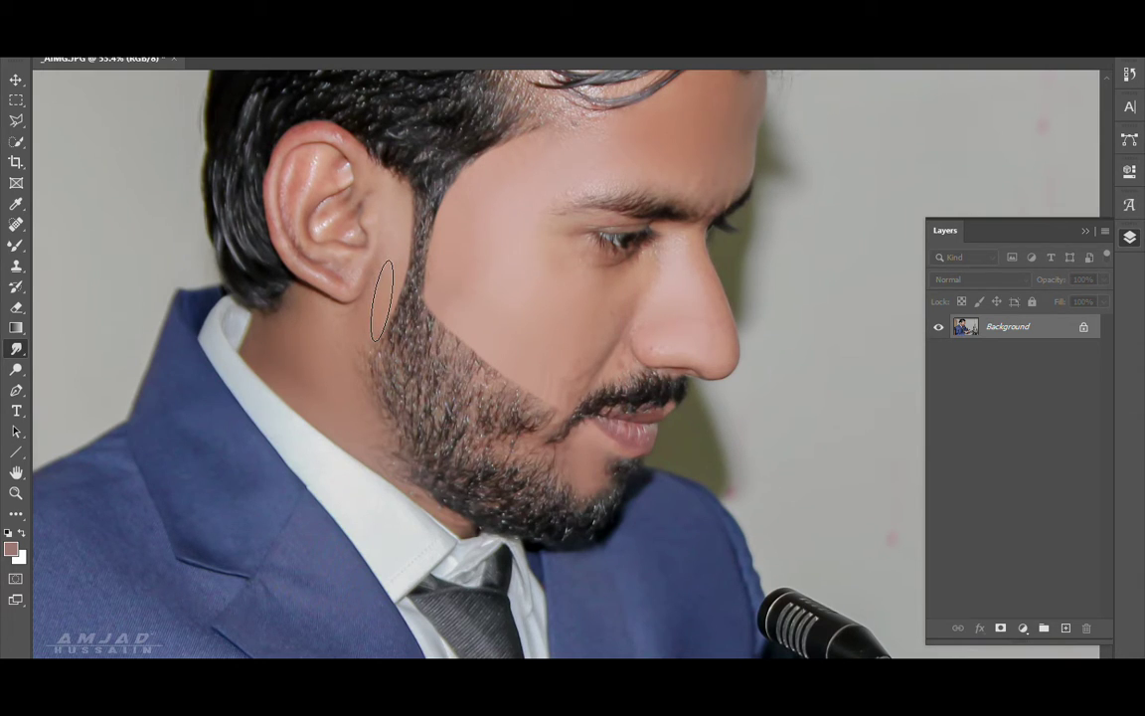
Tilt the tip to match the jaw-side beard edge, then zoom out to the whole man.
right_click(474, 328)
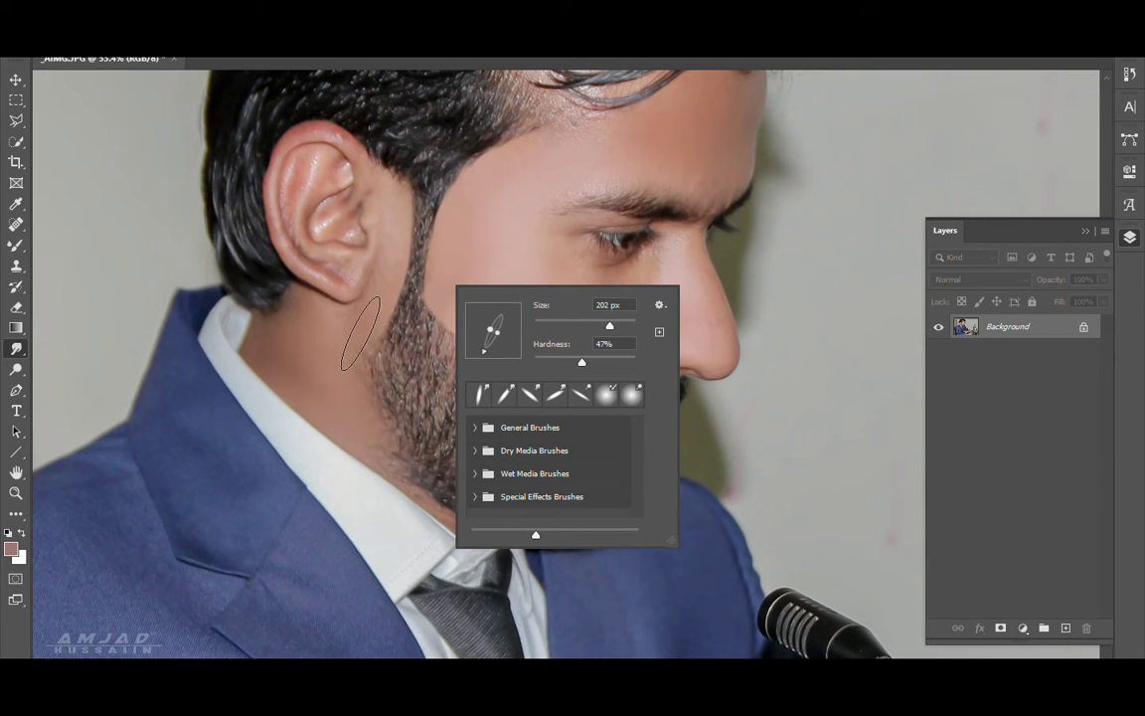
key(Return)
right_click(468, 373)
drag(487, 400, 506, 409)
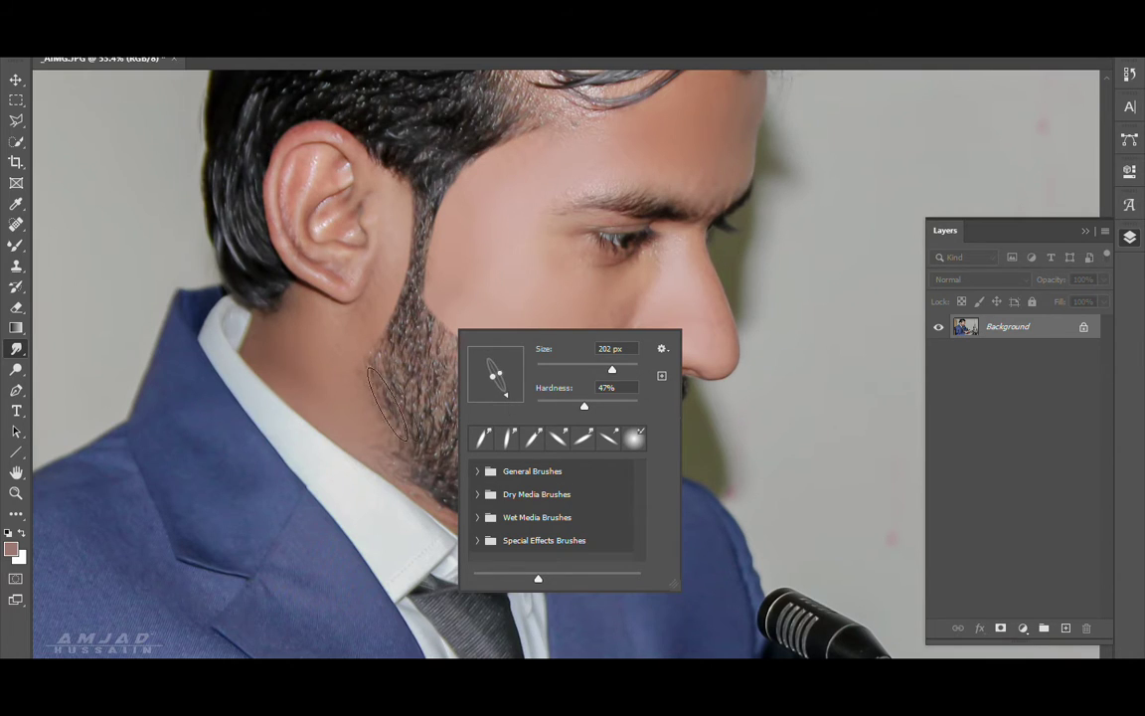
key(Return)
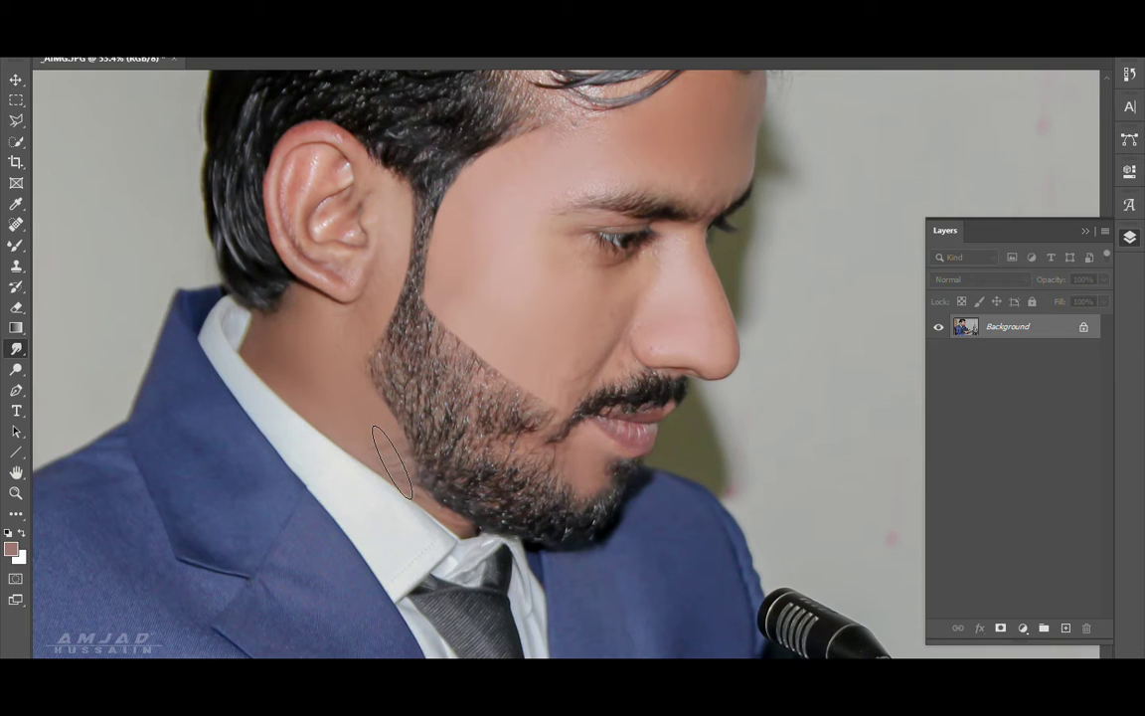
key(z)
mouse_move(487, 289)
mouse_down()
mouse_move(562, 398)
mouse_move(611, 444)
mouse_up()
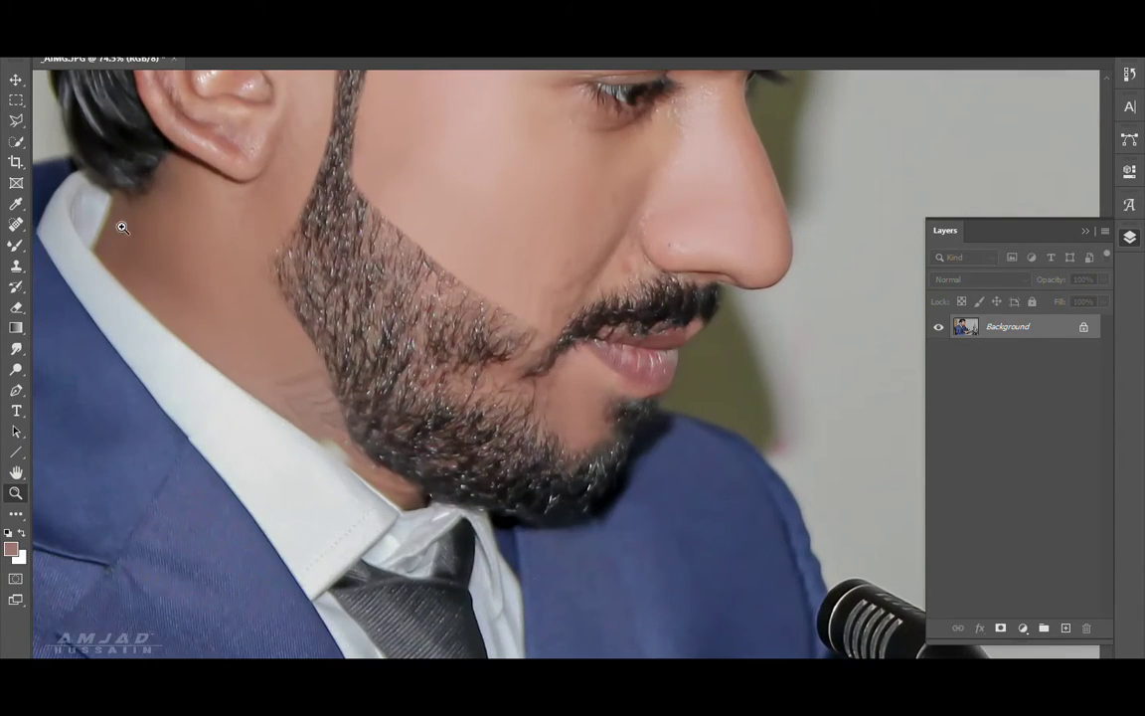
Switch to the Clone Stamp tool and preview its brush size on the photo.
click(17, 267)
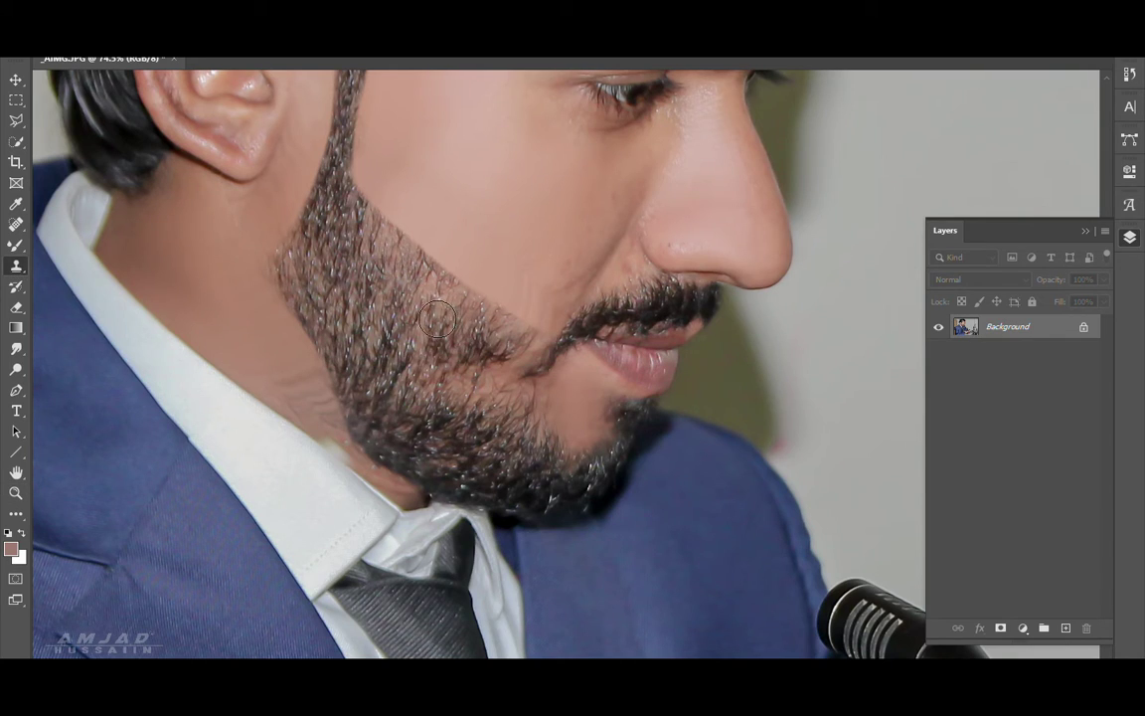
alt+right_click(409, 306)
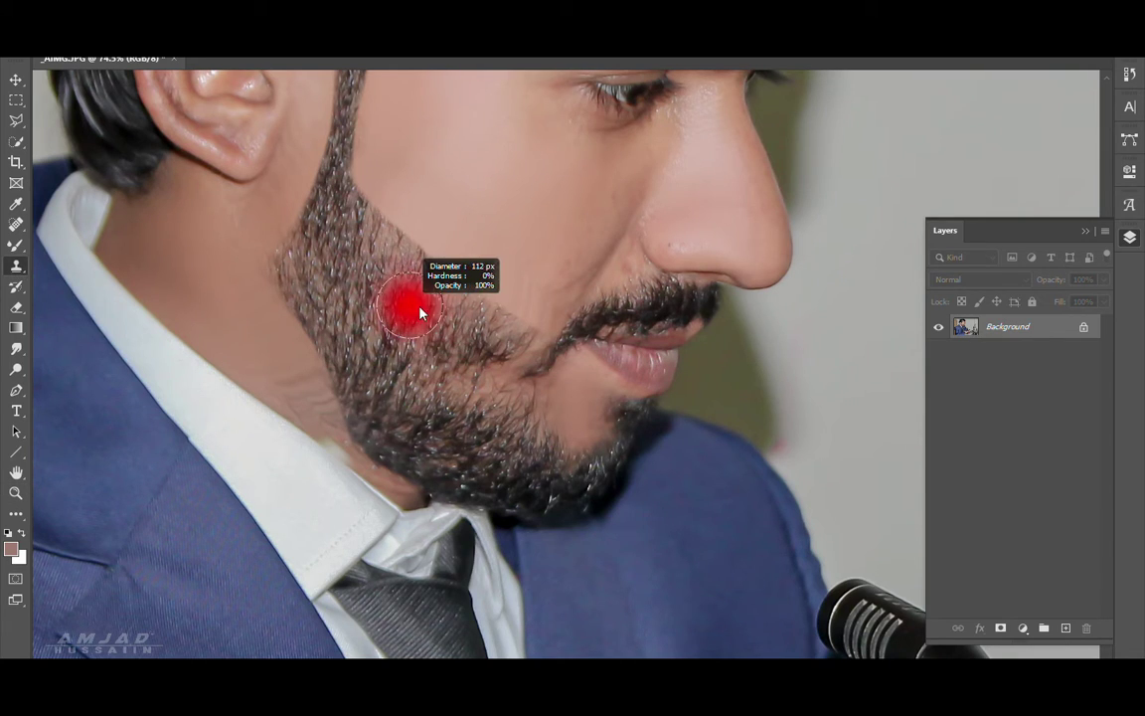
alt+right_click(499, 383)
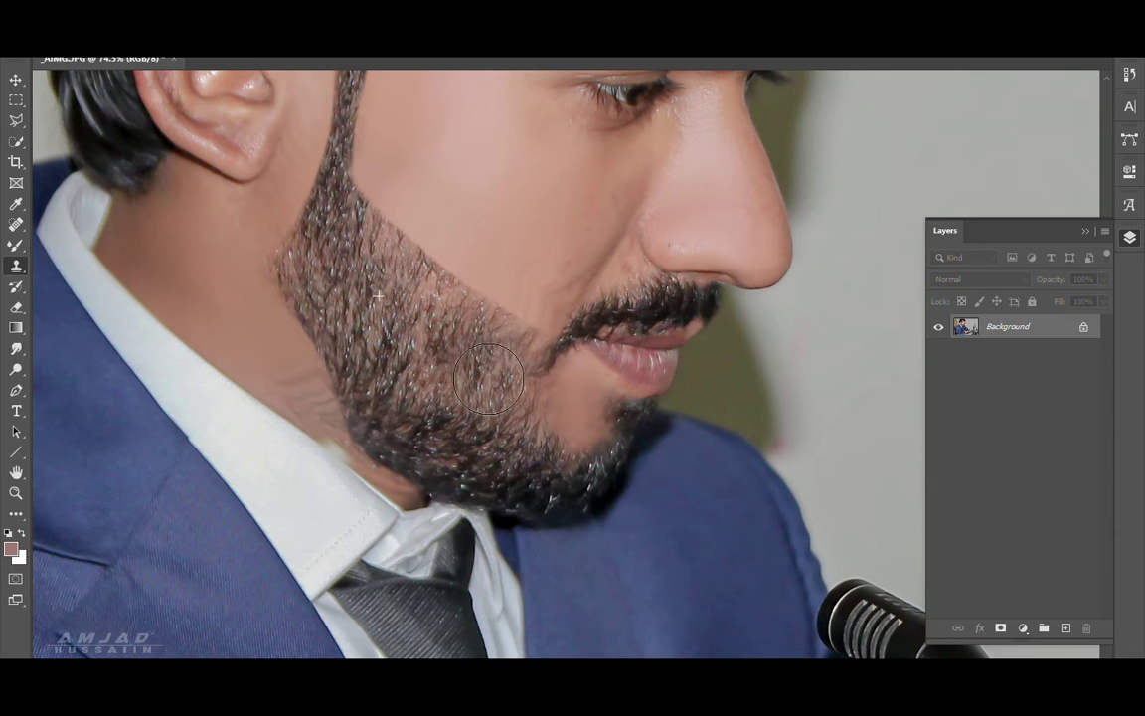
Zoom out to fit the whole portrait and reopen the Camera Raw Filter.
key(z)
alt+click(498, 336)
alt+click(466, 310)
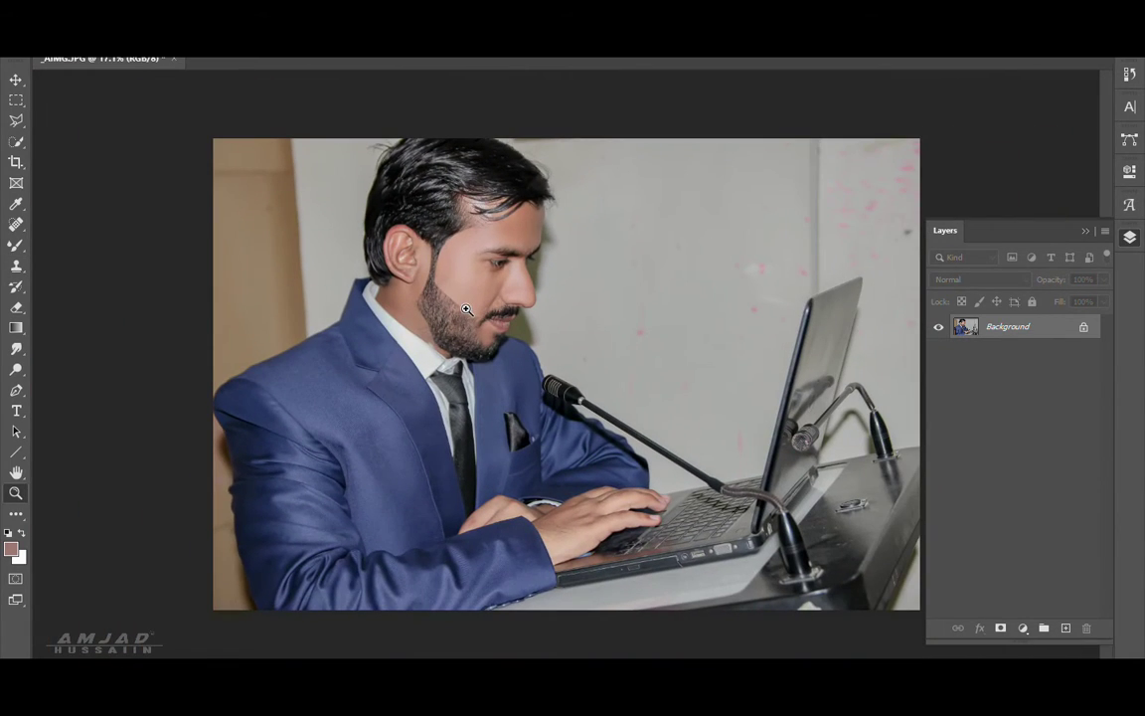
drag(477, 264, 502, 280)
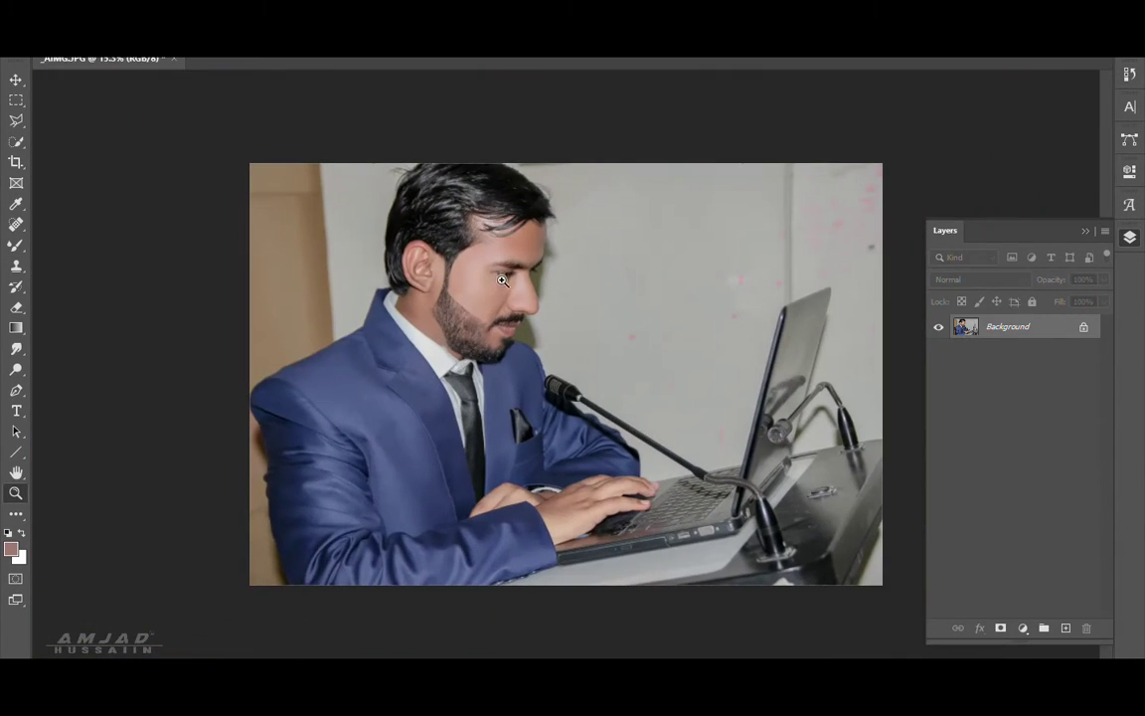
click(219, 45)
click(239, 102)
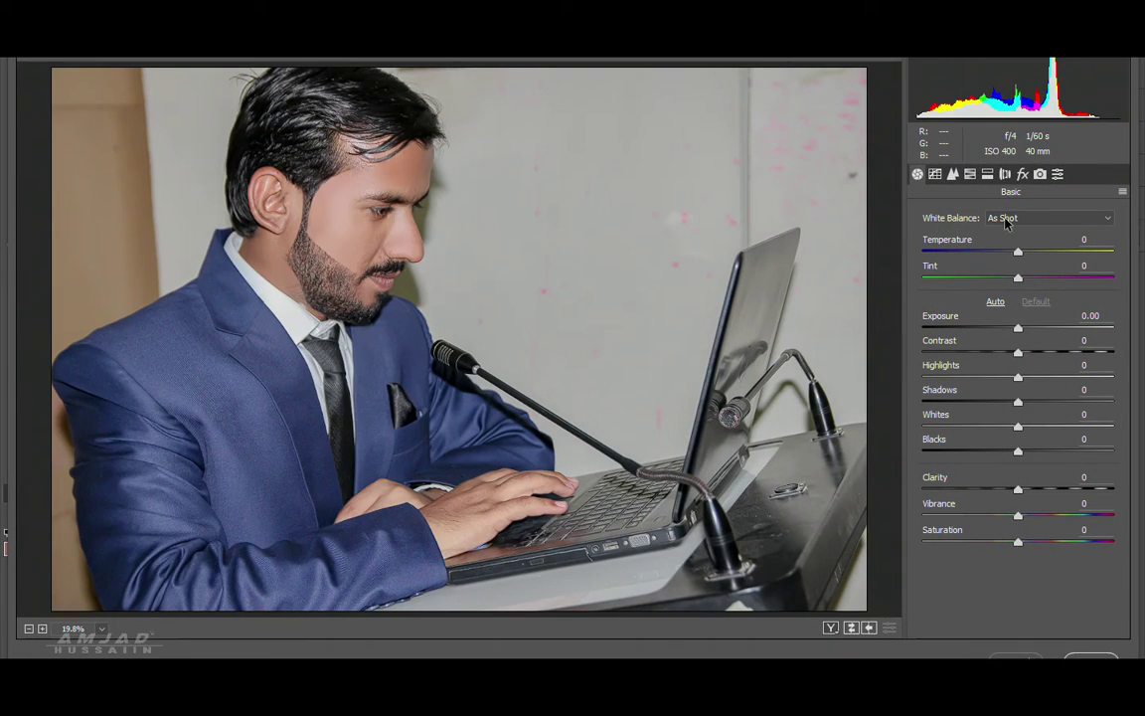
Add a dark vignette to the photo's corners in the Effects panel.
click(1018, 184)
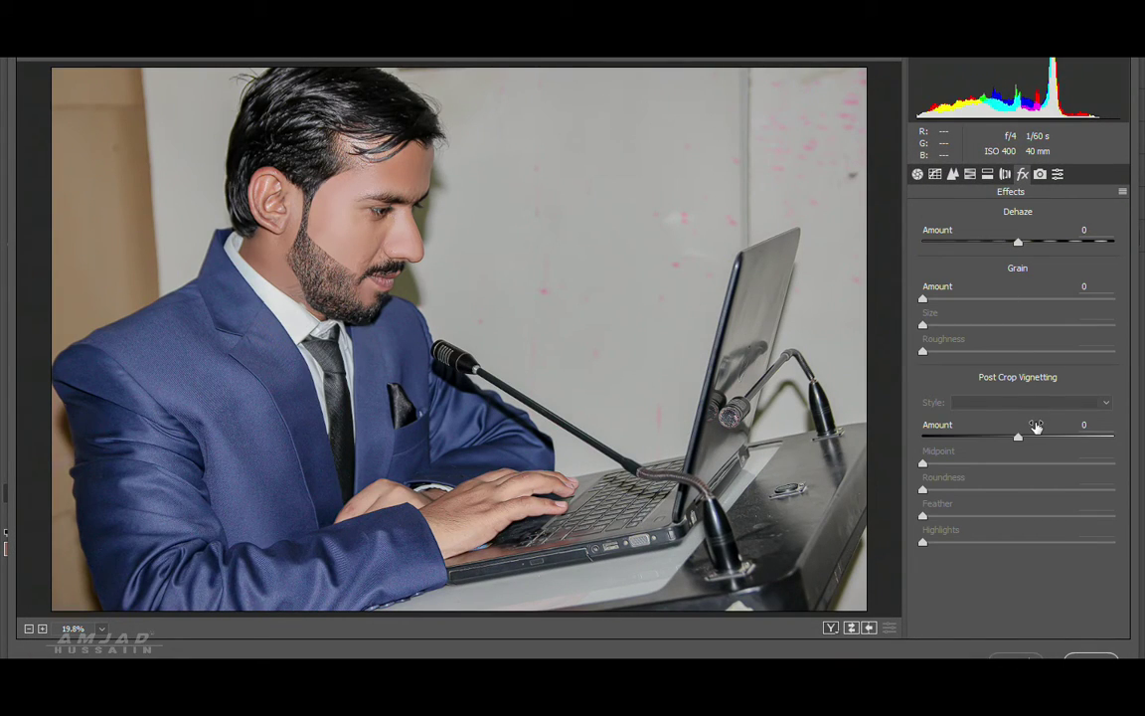
drag(1036, 425, 1007, 436)
click(1040, 175)
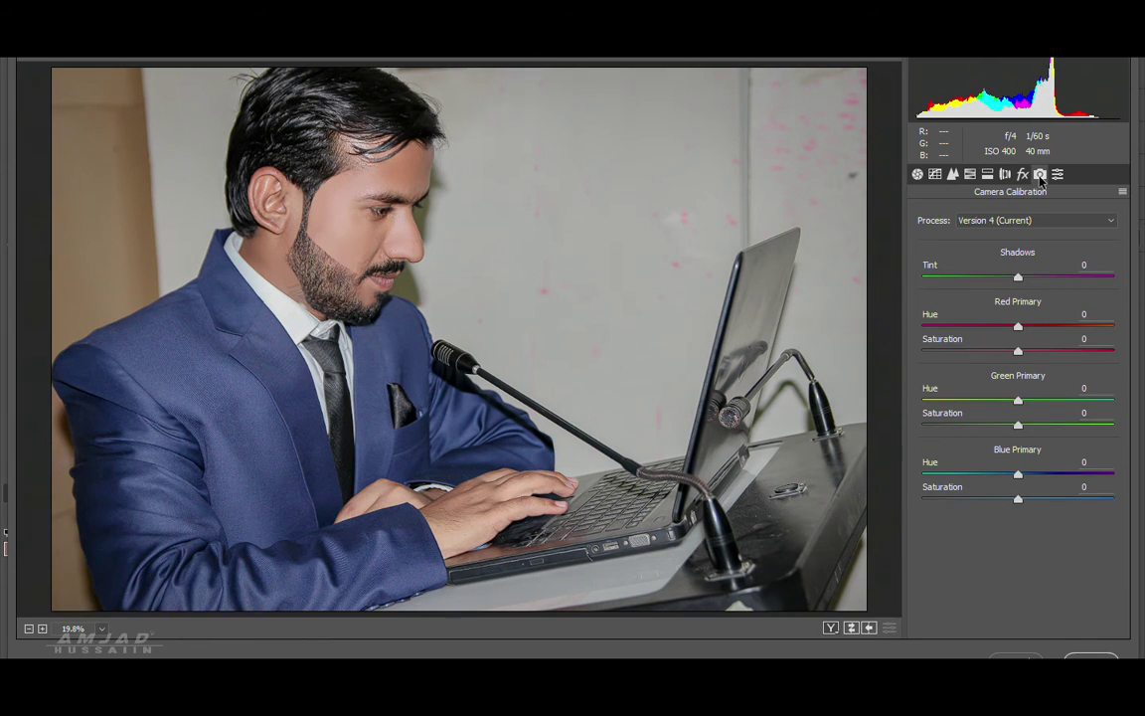
Shift the HSL Blues hue toward teal to start recolouring the suit.
click(919, 175)
click(953, 175)
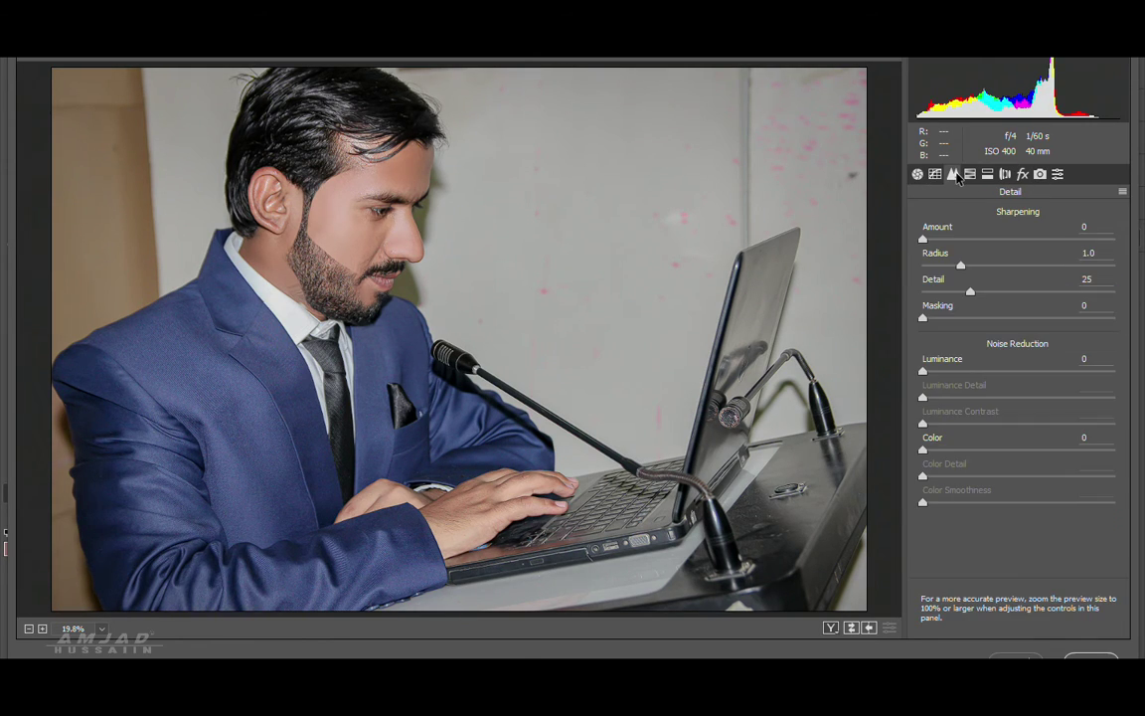
click(971, 175)
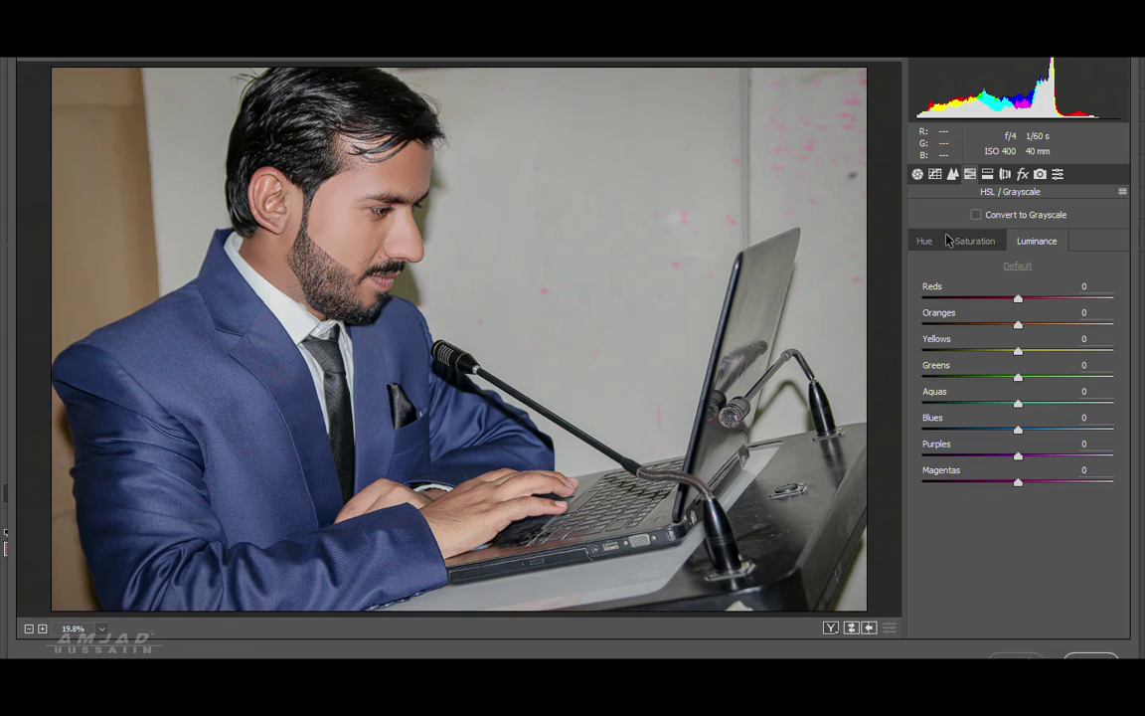
click(926, 240)
drag(1018, 429, 989, 428)
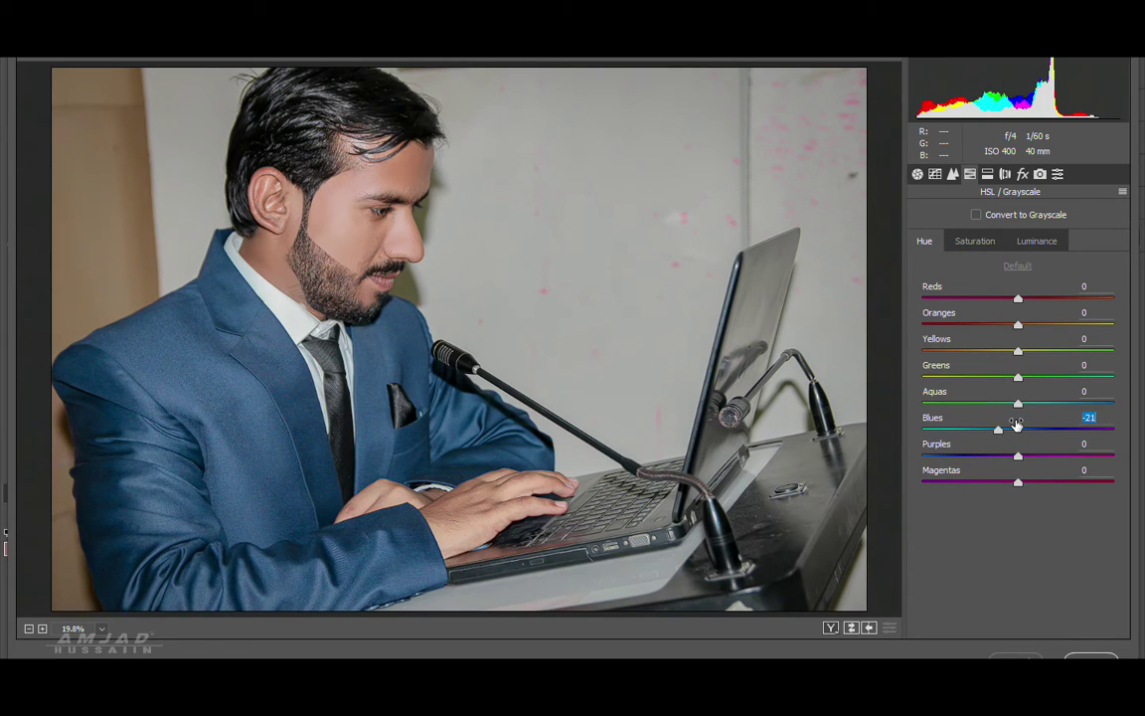
In Calibration, set Blue Primary hue to -32 and slightly nudge the Red and Green primaries.
click(1040, 175)
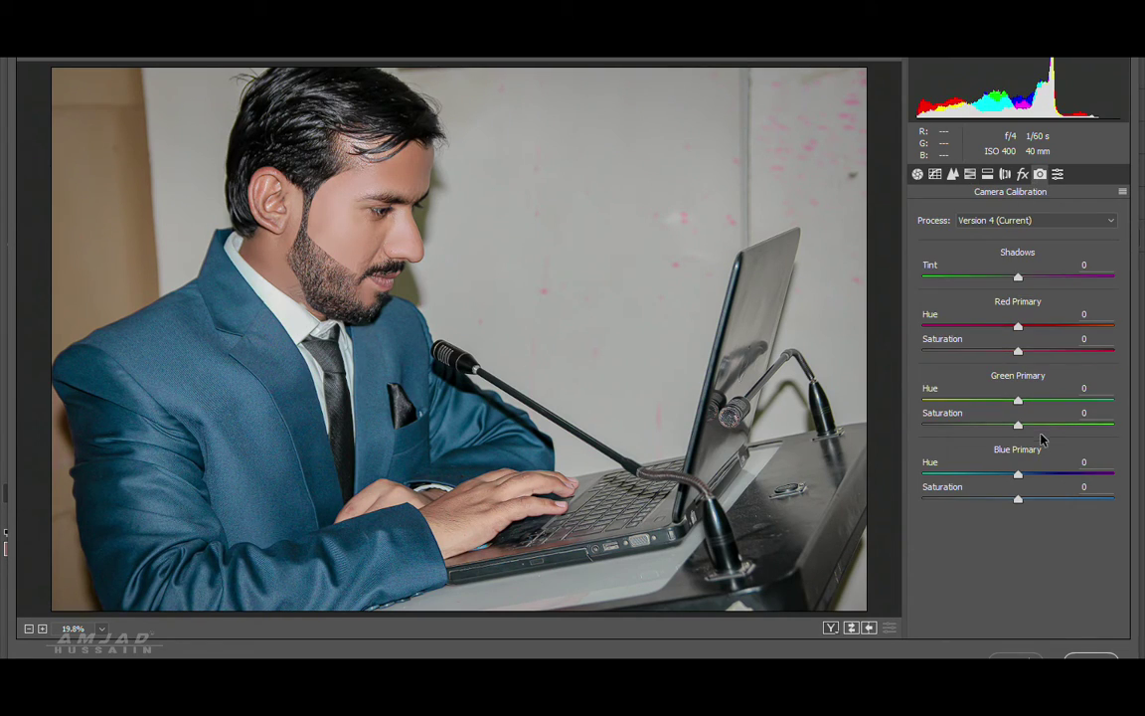
drag(1032, 465, 1004, 467)
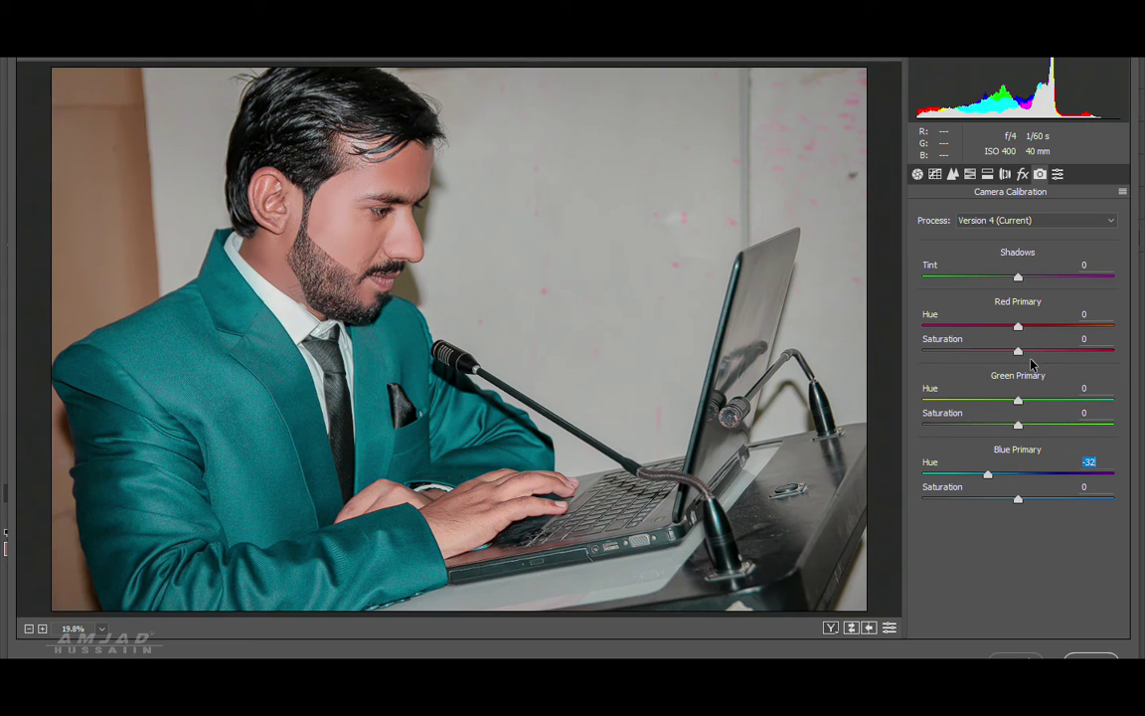
drag(1016, 326, 1023, 324)
drag(1016, 399, 1026, 391)
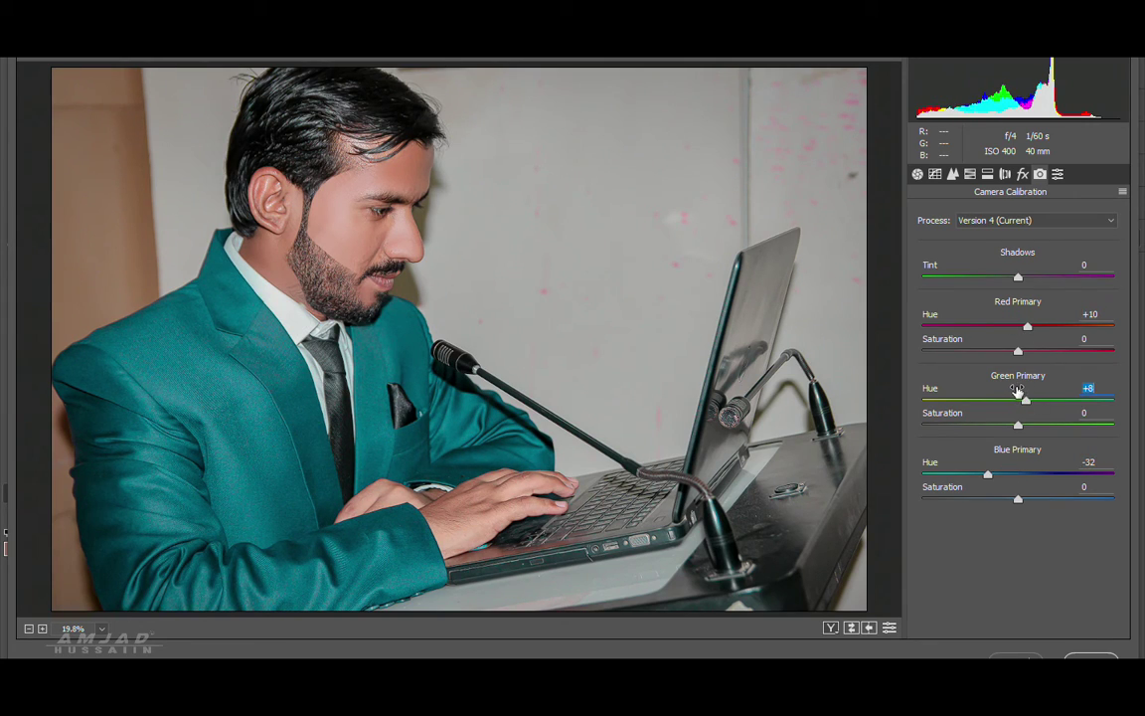
Lower the HSL Oranges saturation to -21 to tone down the skin.
click(970, 174)
click(974, 241)
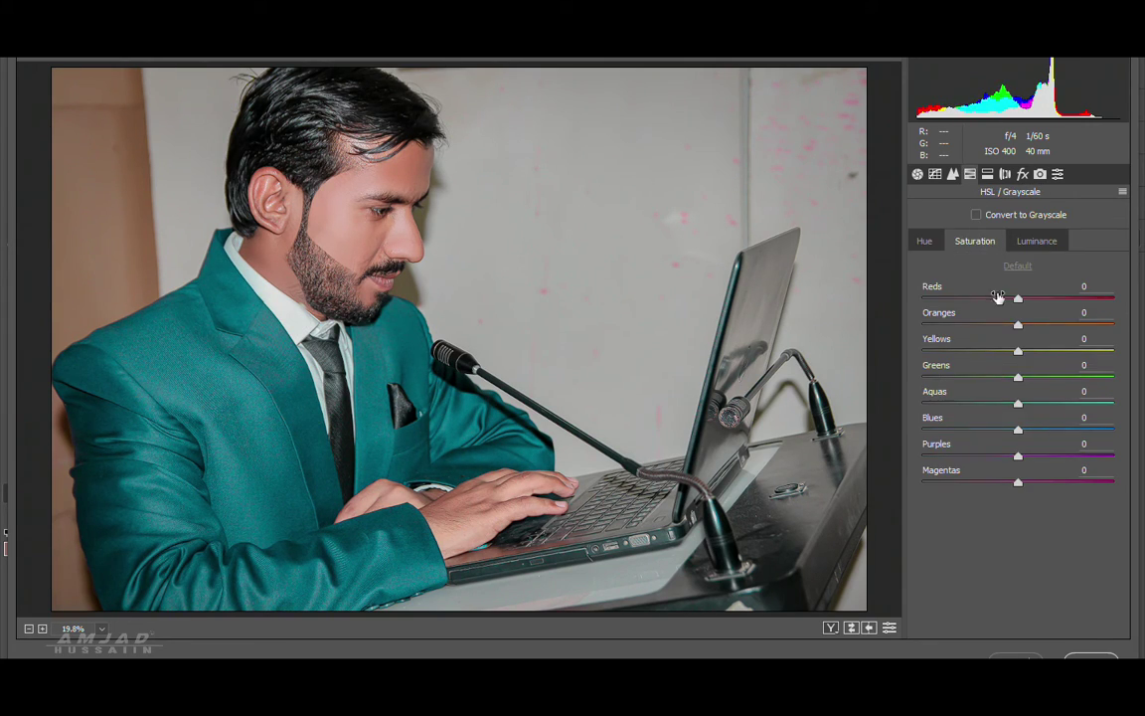
drag(1025, 317, 1014, 315)
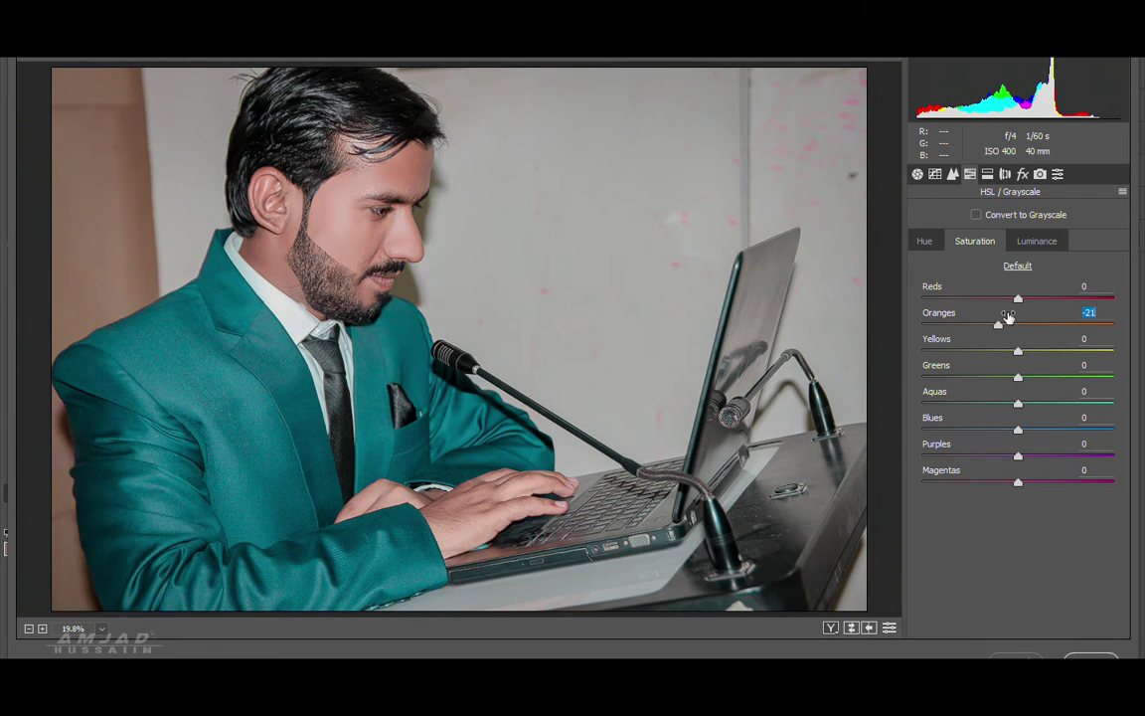
Zoom onto the face and set Detail Masking to 65 and Luminance noise reduction to 44.
key(z)
drag(314, 199, 433, 295)
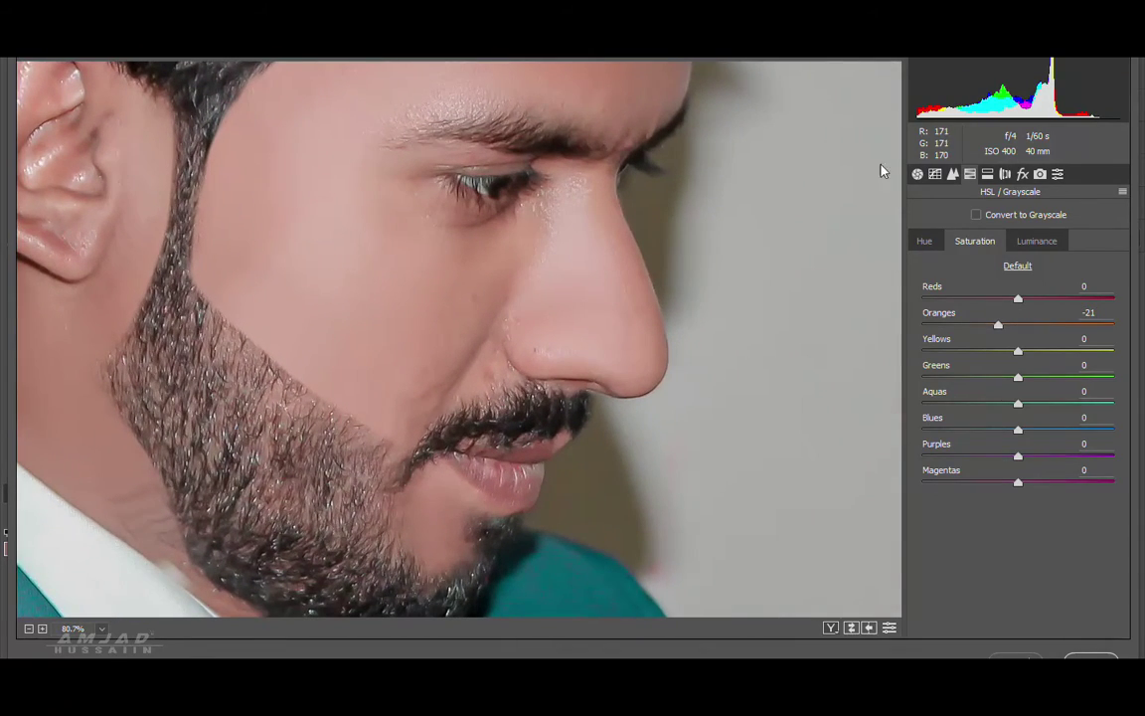
click(953, 174)
drag(927, 316, 1047, 317)
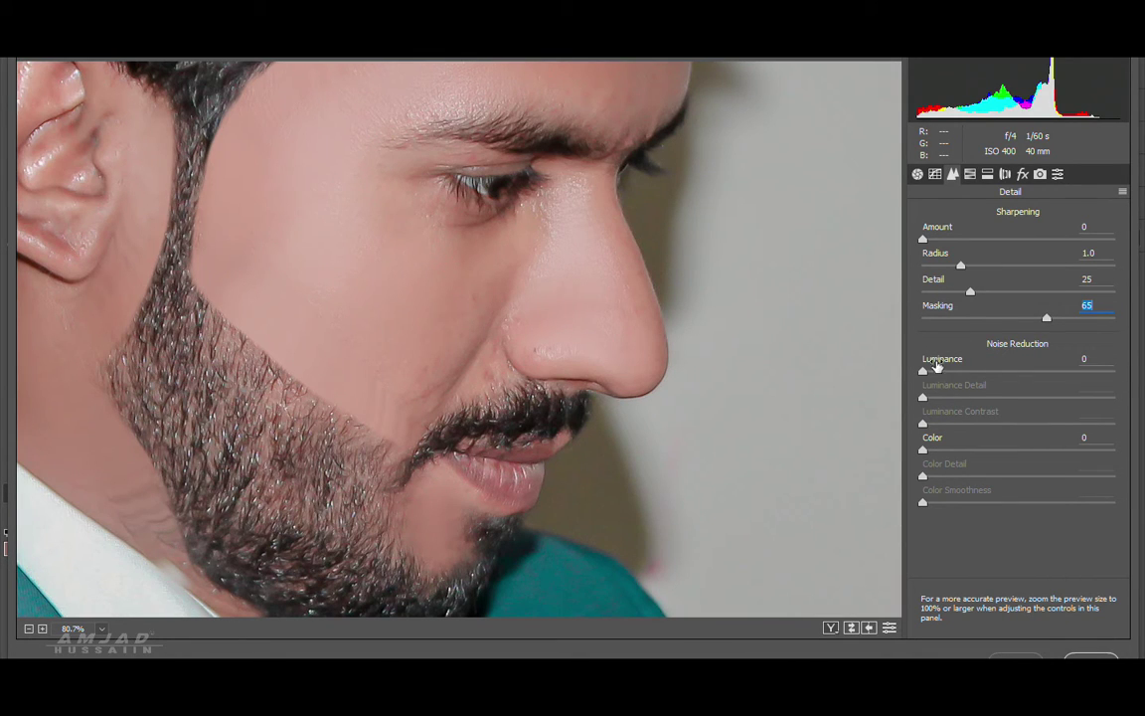
drag(937, 366, 942, 369)
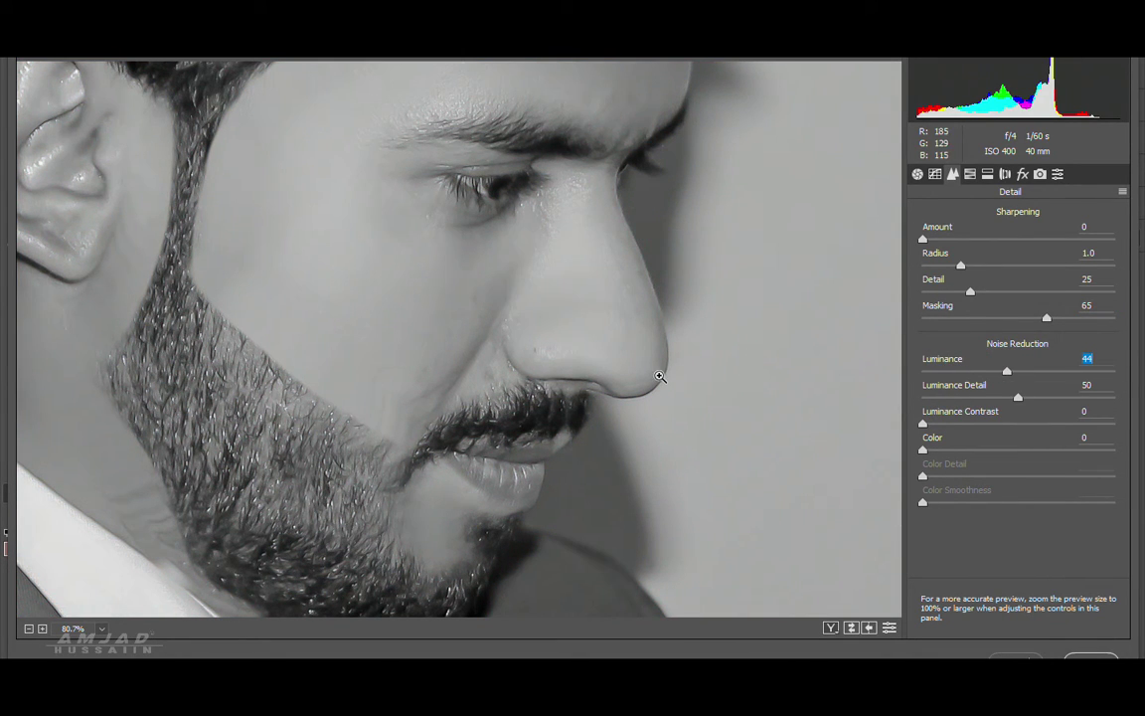
scroll(519, 395, down, 2)
scroll(501, 396, down, 2)
scroll(513, 384, down, 2)
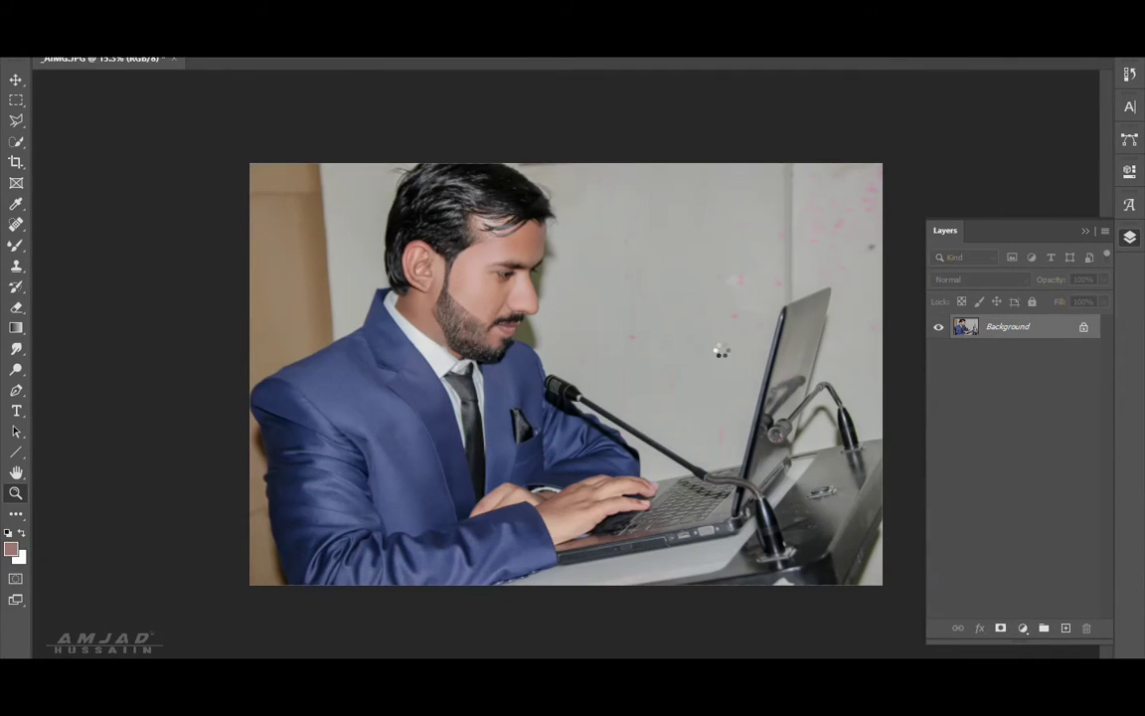
In the History panel, compare the original blue-suit snapshot with the teal Camera Raw edit, ending on the edit.
drag(557, 302, 509, 281)
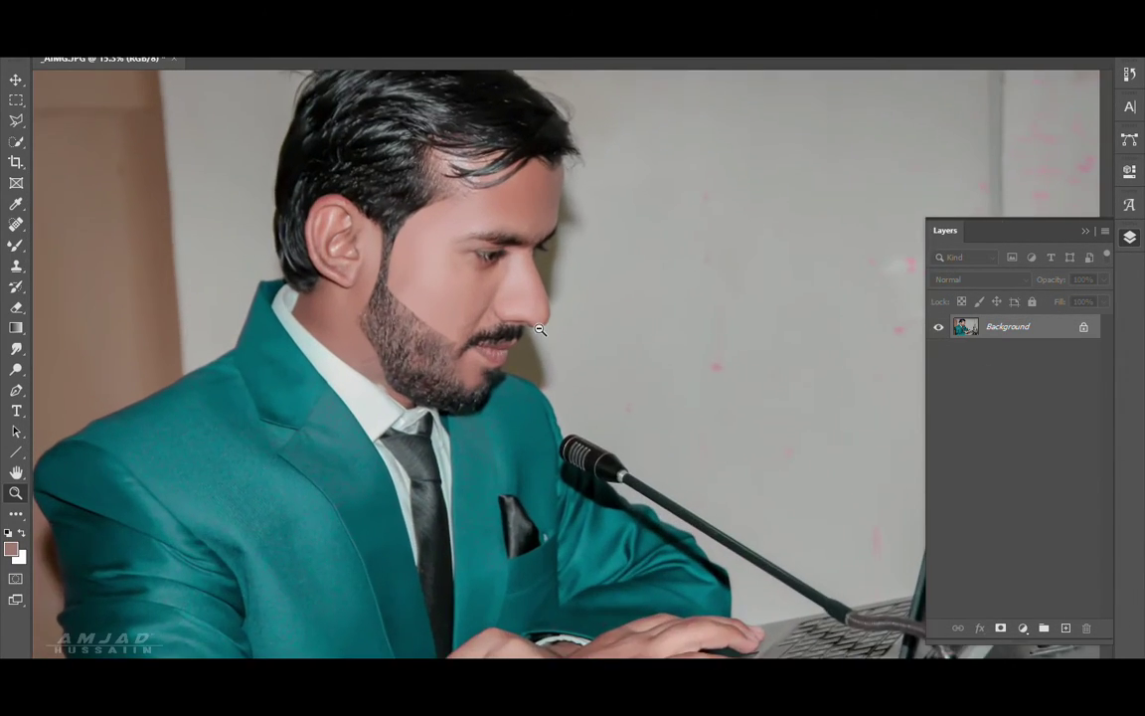
click(1130, 75)
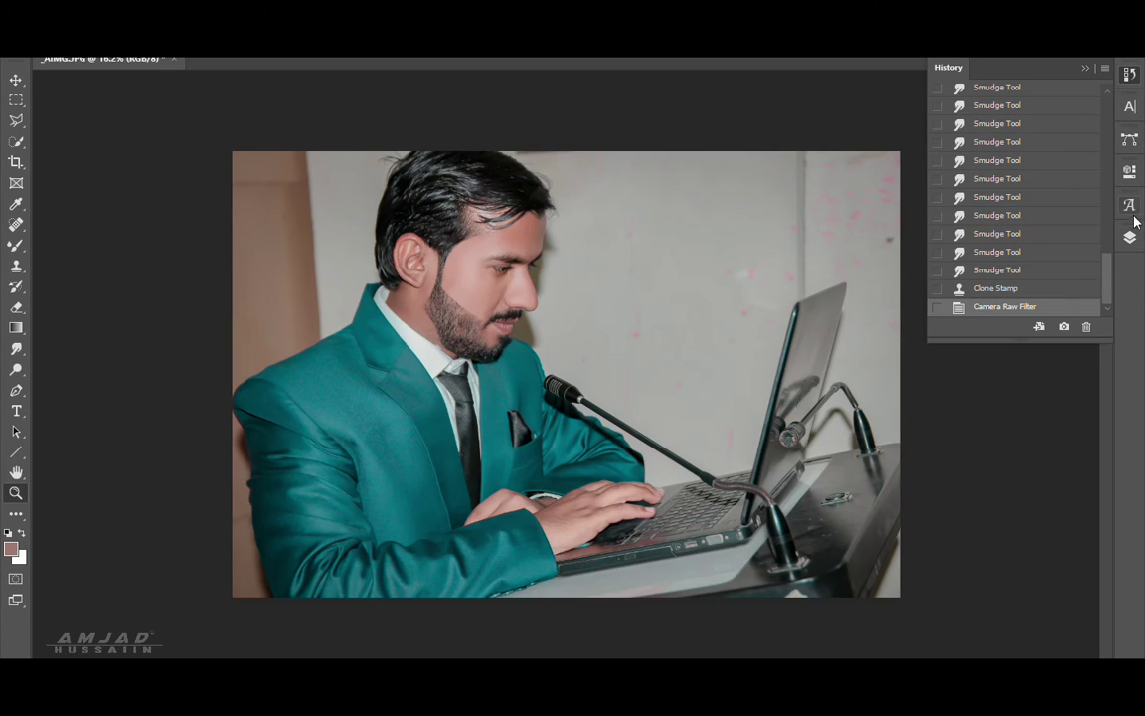
drag(1112, 275, 1111, 109)
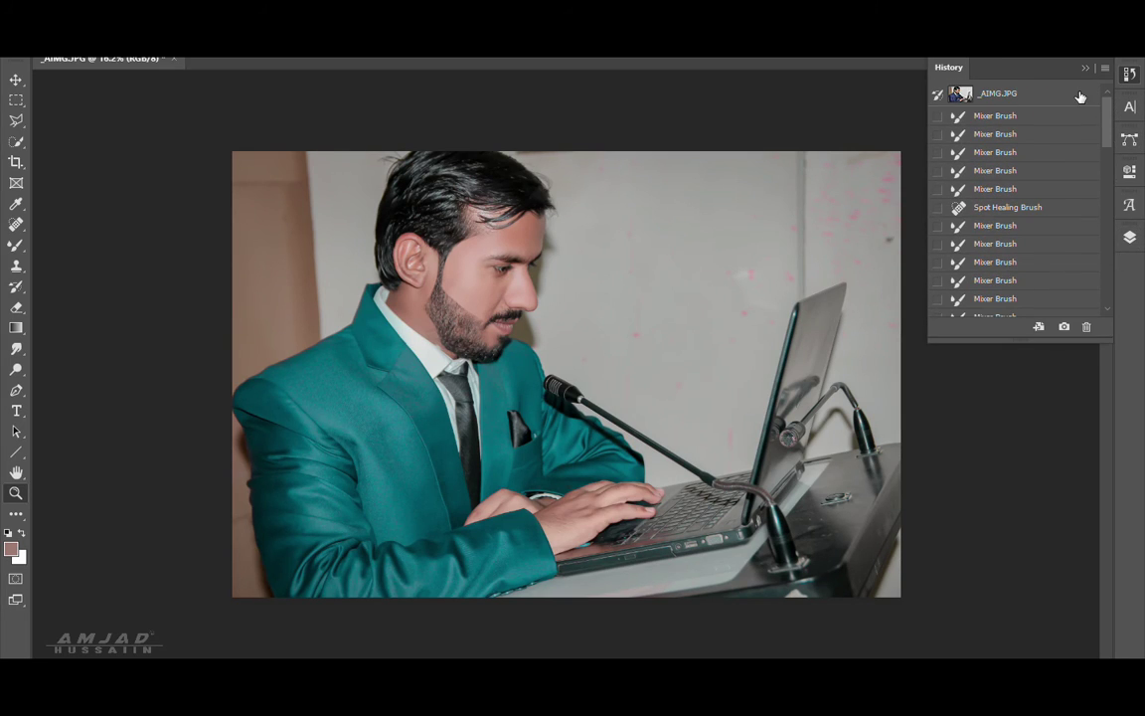
click(1080, 95)
key(ctrl+z)
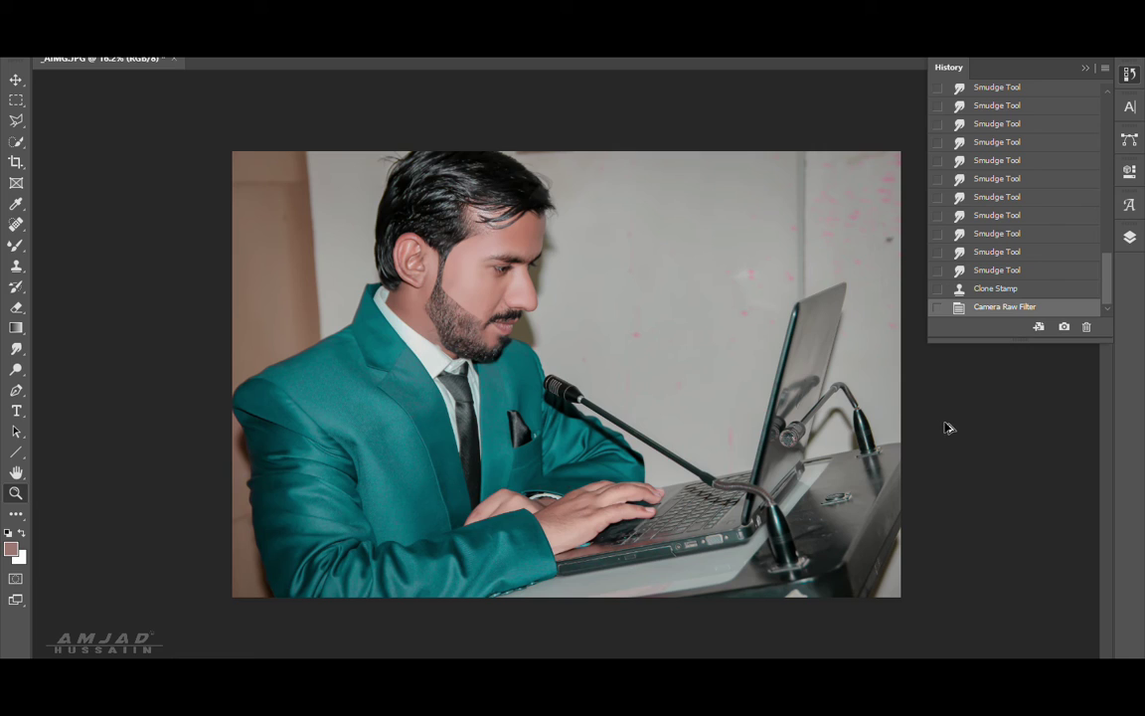
key(ctrl+z)
key(ctrl+z)
key(ctrl+z)
key(ctrl+z)
mouse_move(565, 348)
mouse_down()
mouse_move(558, 339)
mouse_move(615, 342)
mouse_up()
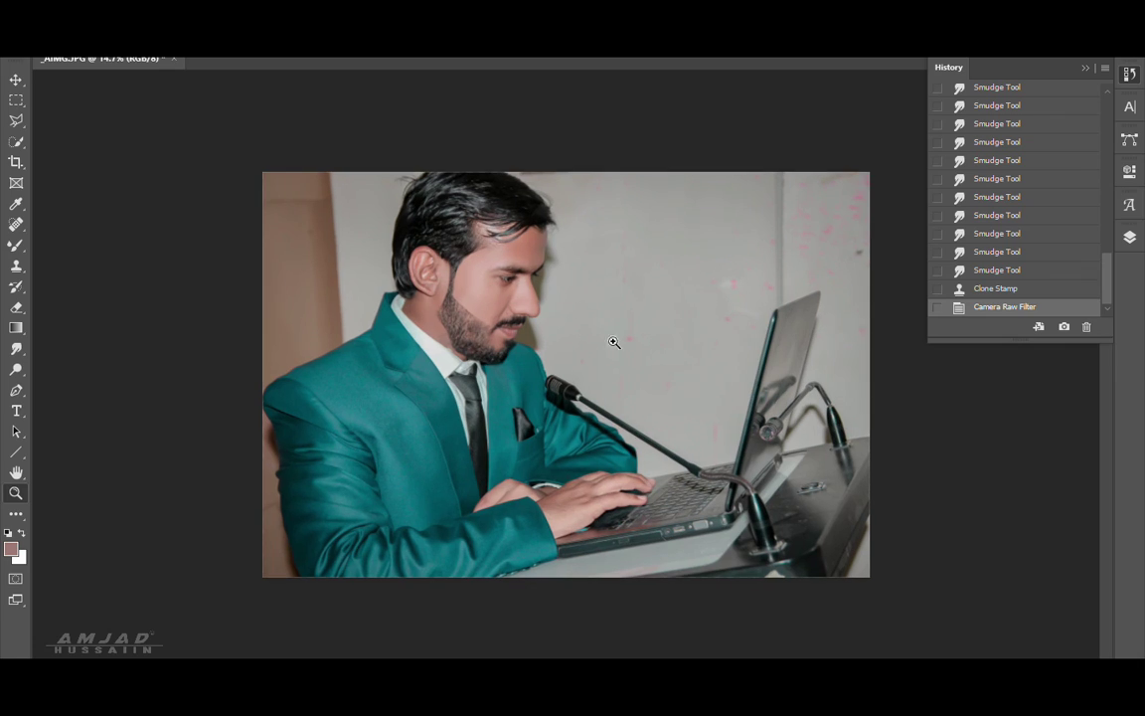